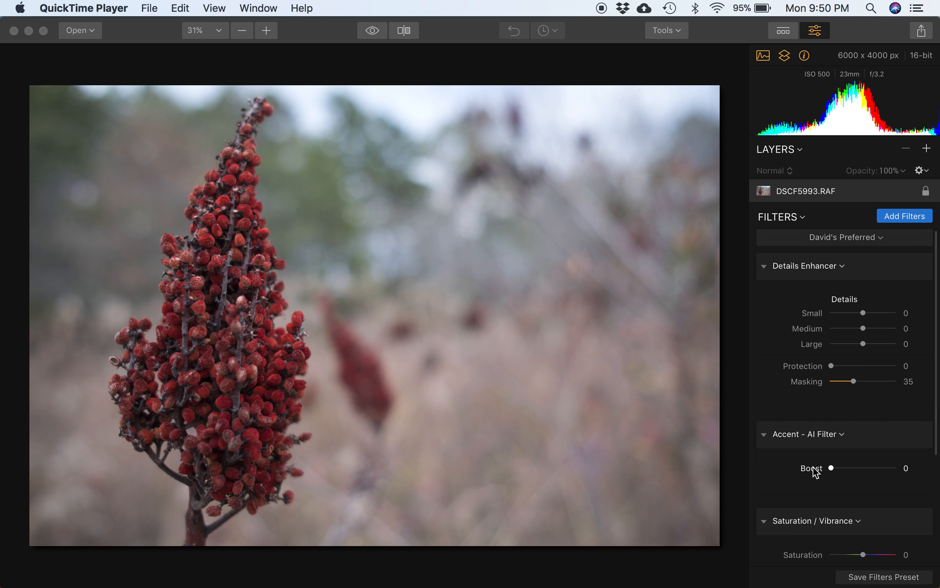
Step: Set the Accent - AI Filter's Boost to 40 on the red berry photo and compare it with the original
left_click(856, 470)
left_click(857, 469)
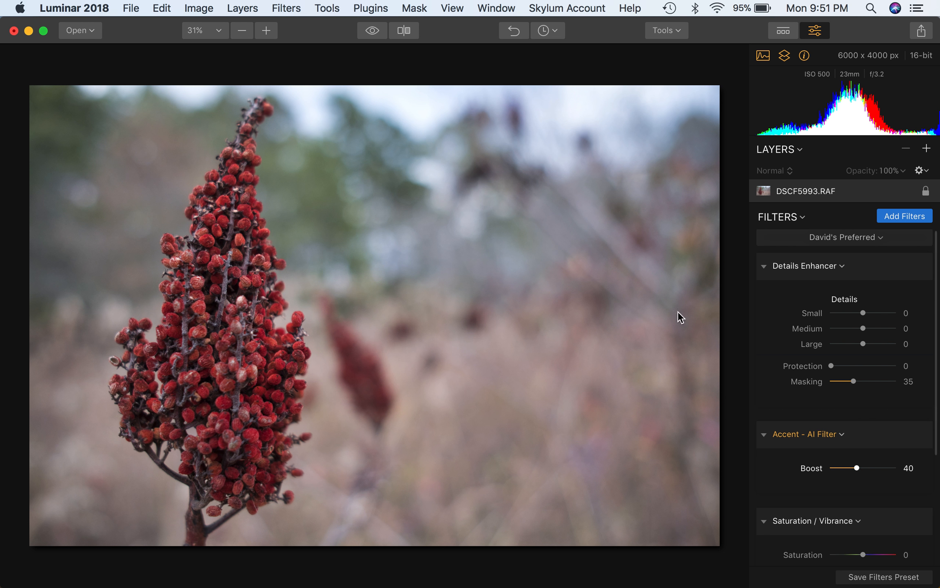
left_click(373, 31)
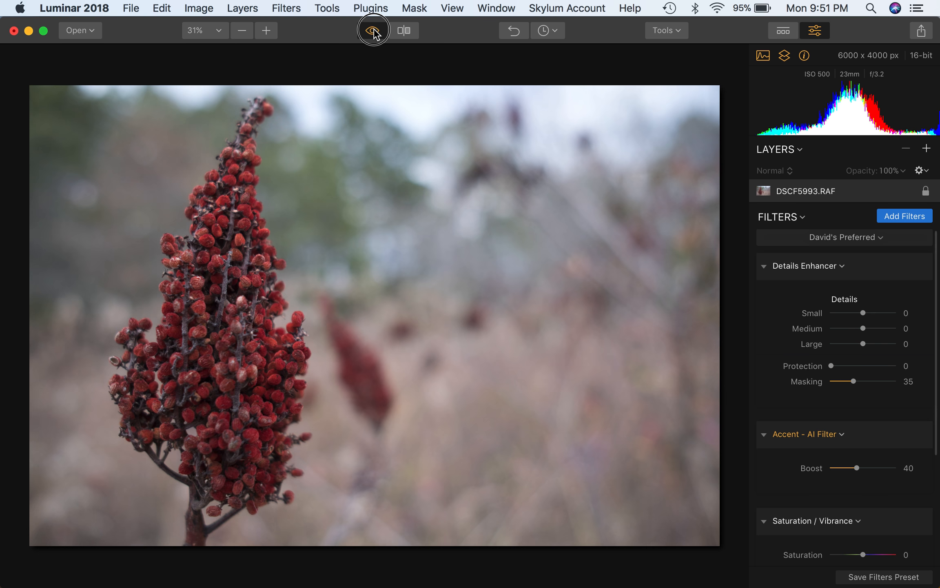
left_click(373, 31)
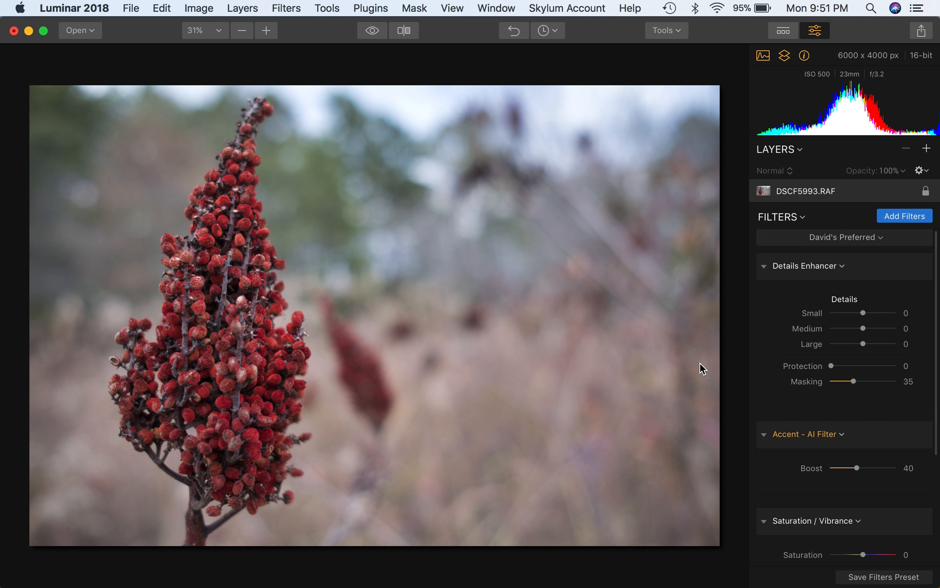
Step: Raise the Saturation of the berry photo to 34 in the Saturation / Vibrance filter
scroll(810, 469, "down", 3)
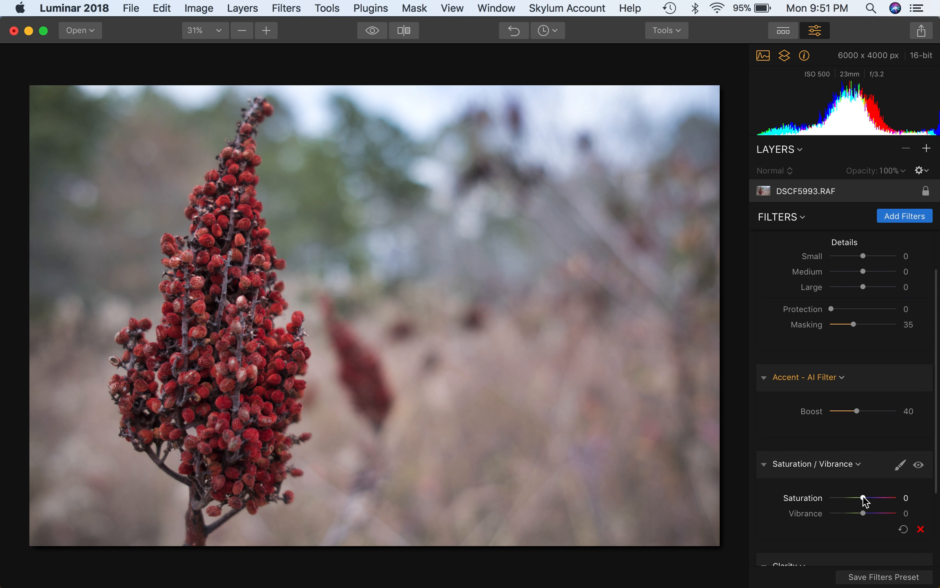
left_click_drag(872, 498, 874, 497)
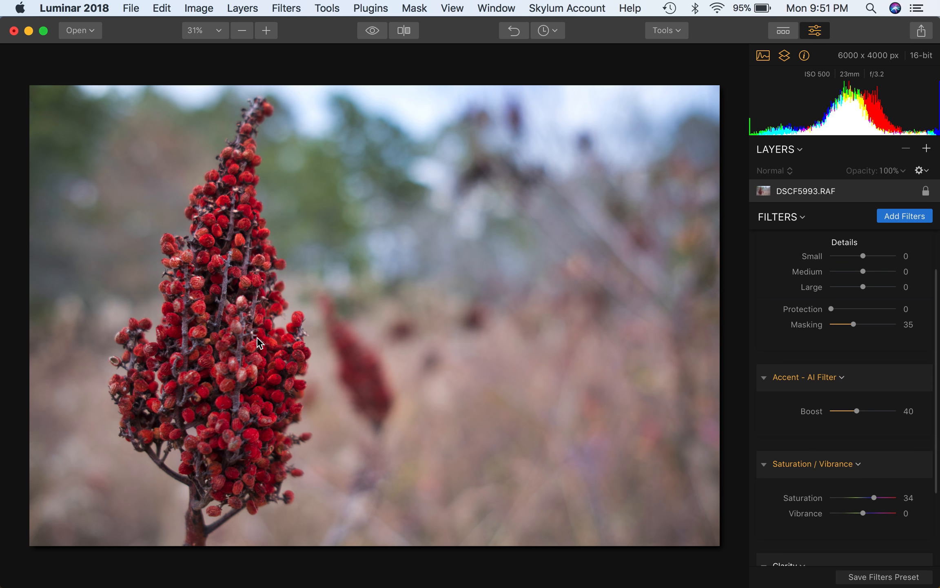
Step: Set the Details Enhancer's Small details to 36 while viewing the berry cluster at 50%
left_click(269, 36)
left_click(269, 36)
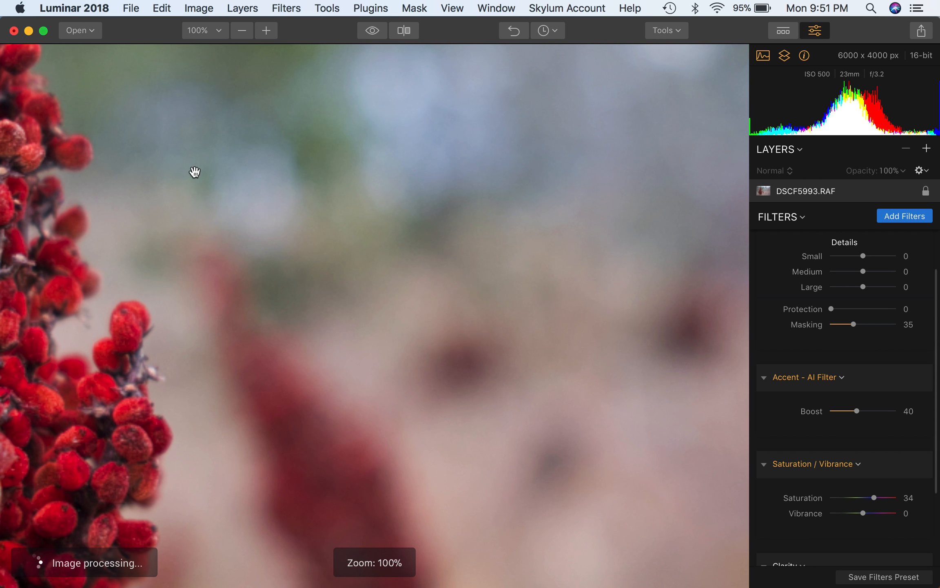
left_click(243, 32)
left_click_drag(184, 240, 282, 234)
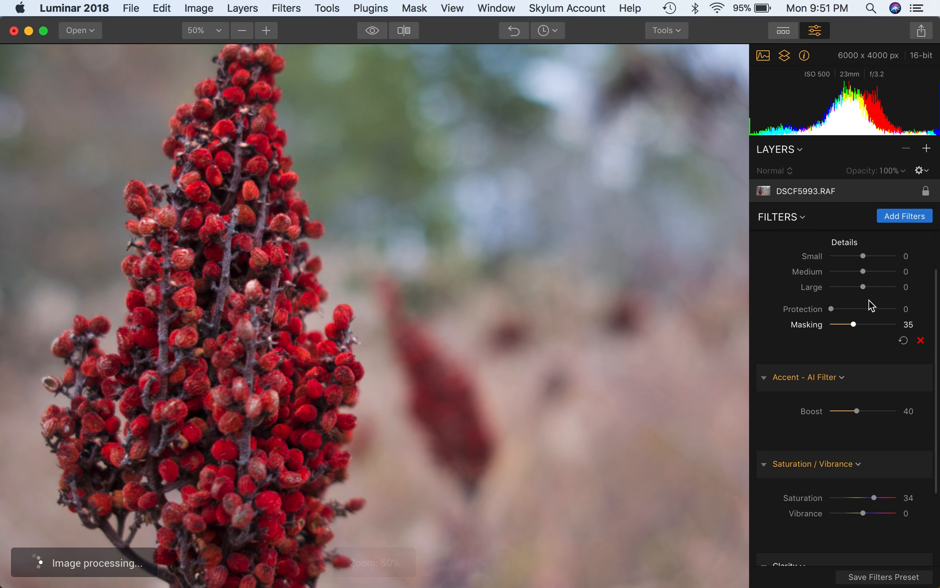
scroll(808, 256, "up", 3)
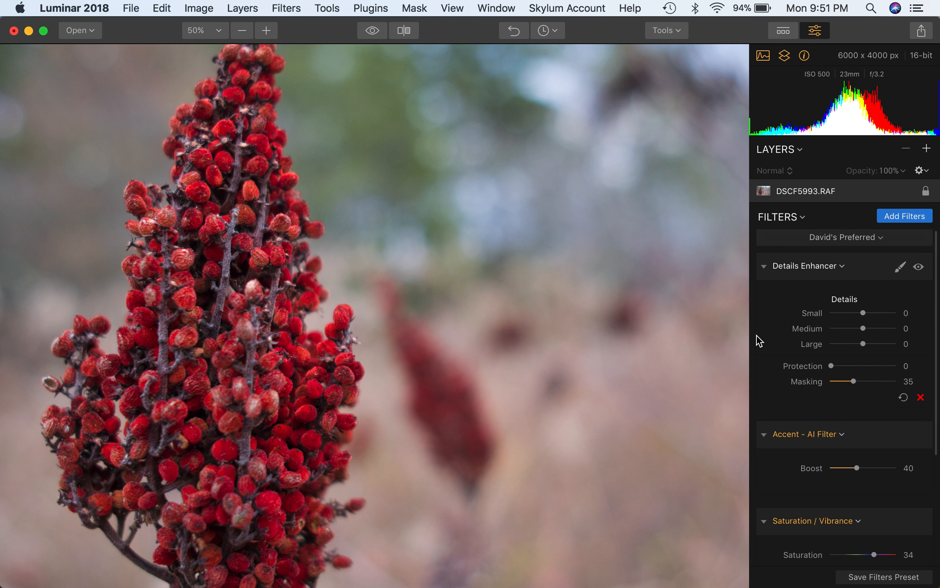
left_click(888, 314)
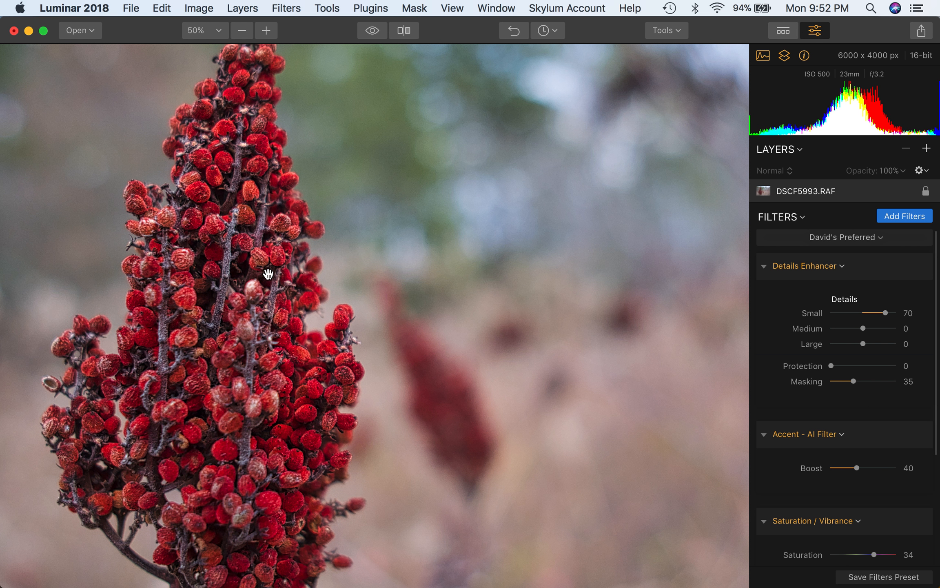
left_click_drag(885, 312, 875, 314)
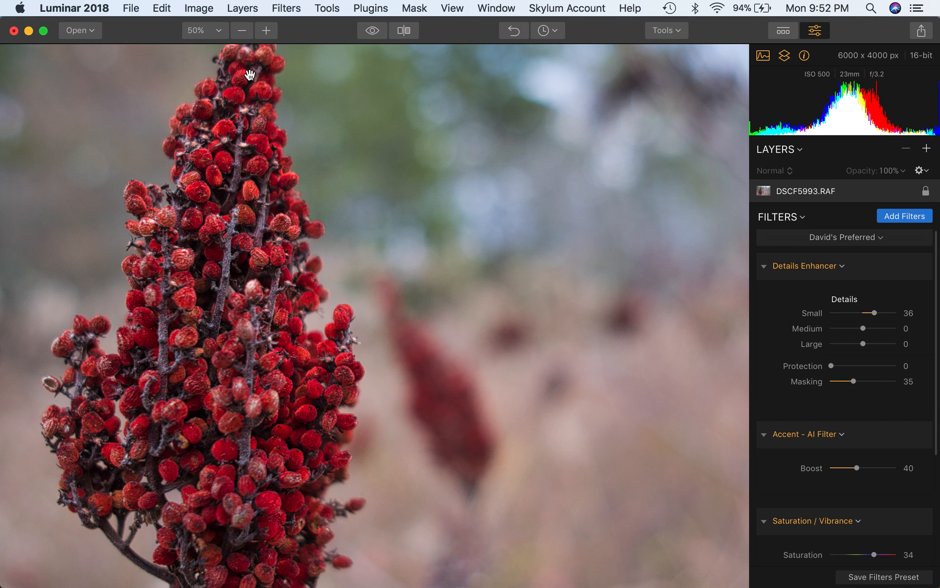
Step: Compare the edited berry photo with the original at 50%, and fit the image to the screen
left_click(372, 31)
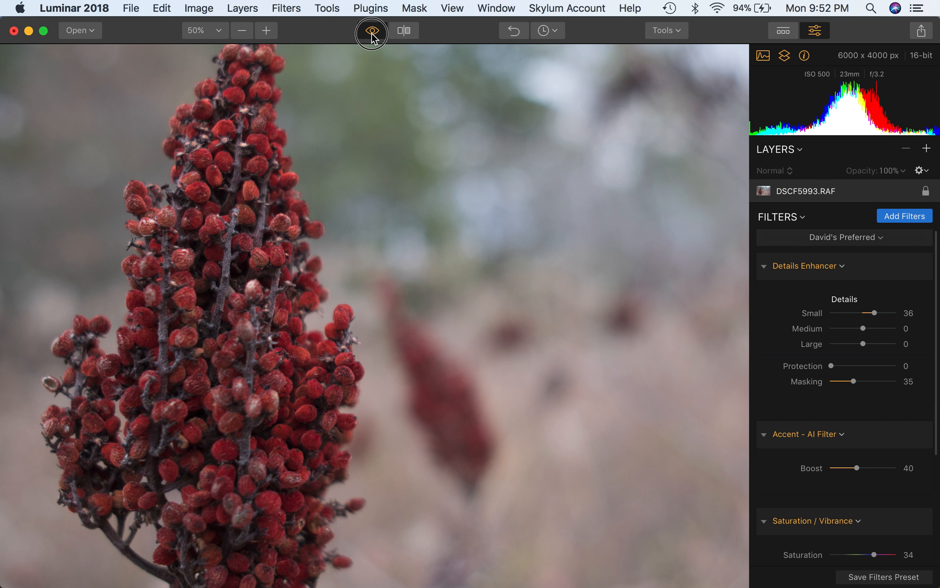
left_click(372, 31)
left_click(372, 31)
left_click(372, 32)
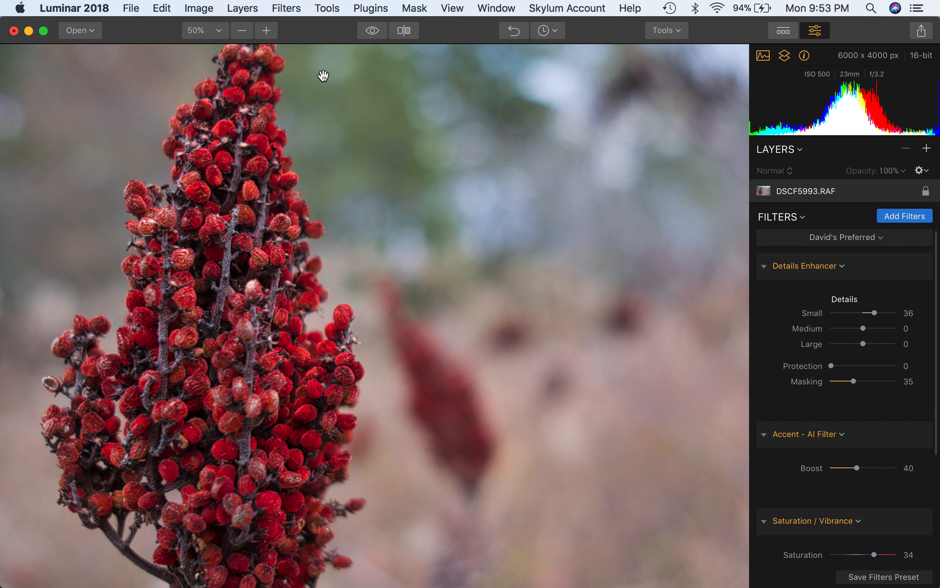
left_click(245, 32)
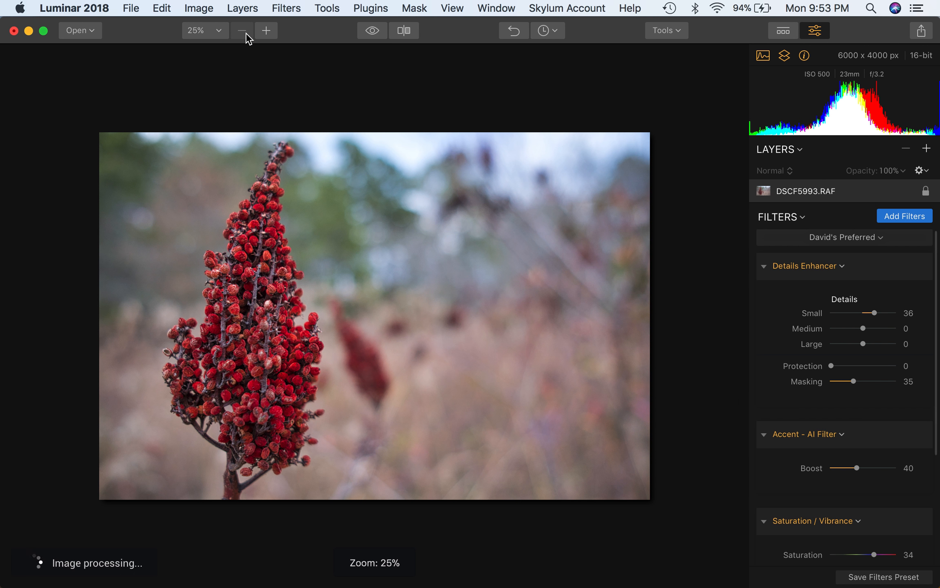
left_click(218, 31)
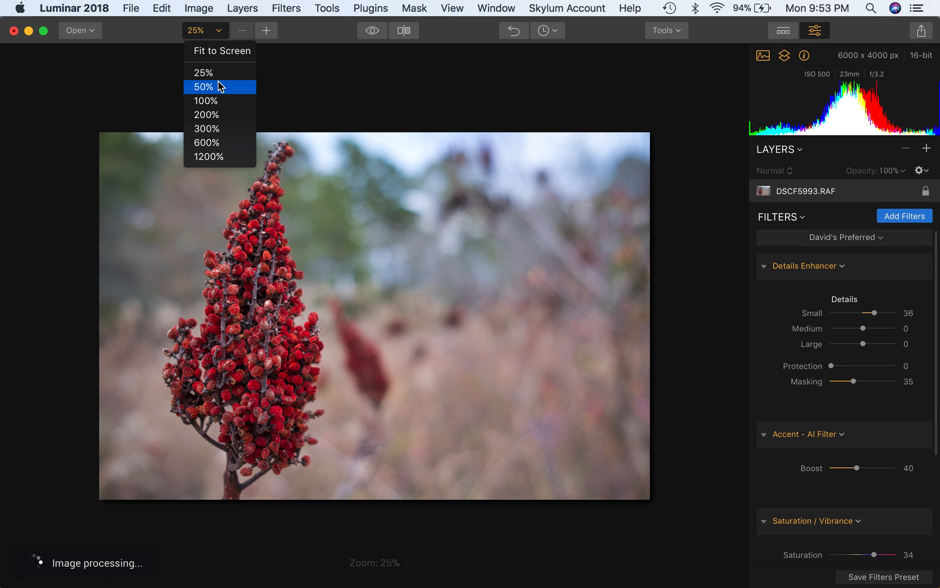
left_click(229, 52)
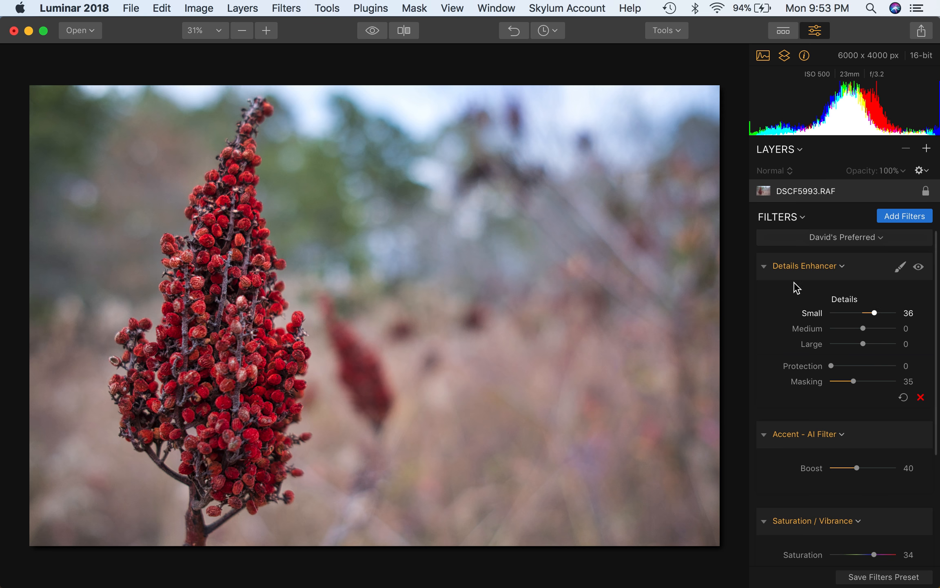
Step: Switch to the photo DSCF5915.JPG and set its Accent - AI Filter Boost to 29
left_click(494, 9)
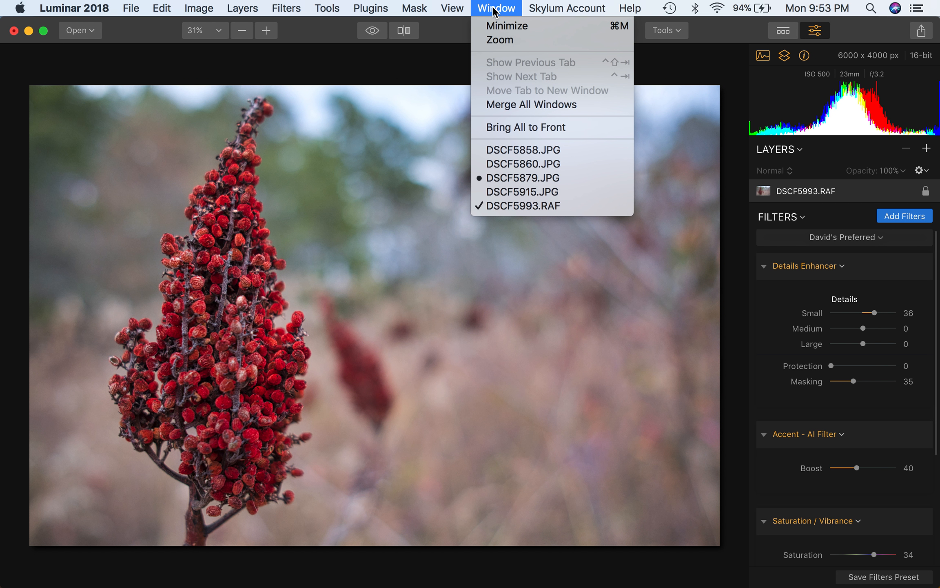
left_click(516, 191)
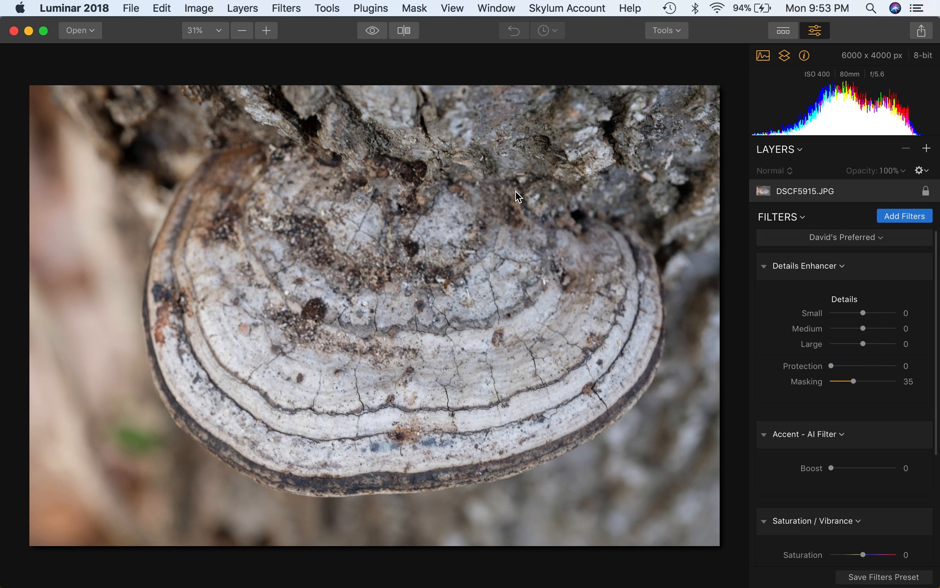
left_click(849, 468)
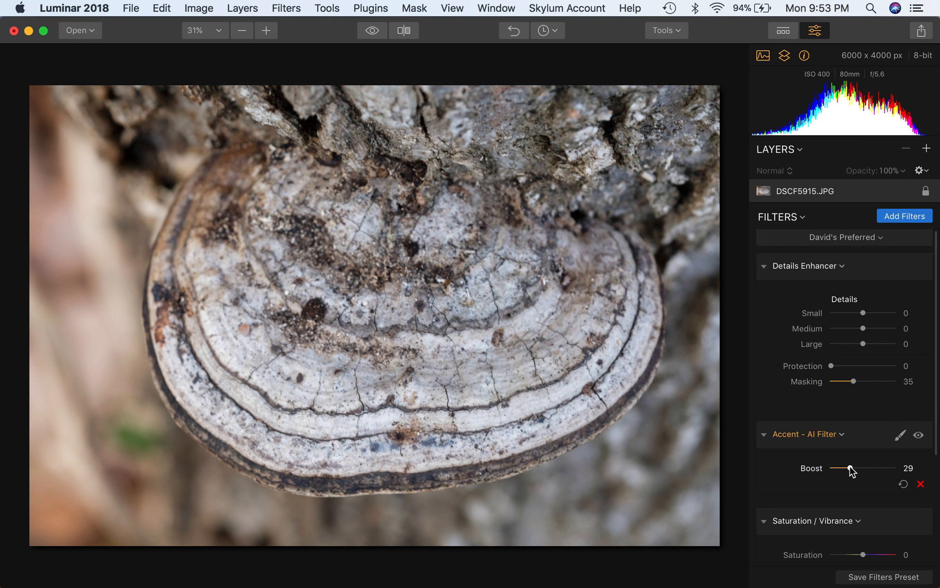
scroll(850, 467, "down", 1)
scroll(850, 468, "down", 2)
scroll(857, 510, "up", 3)
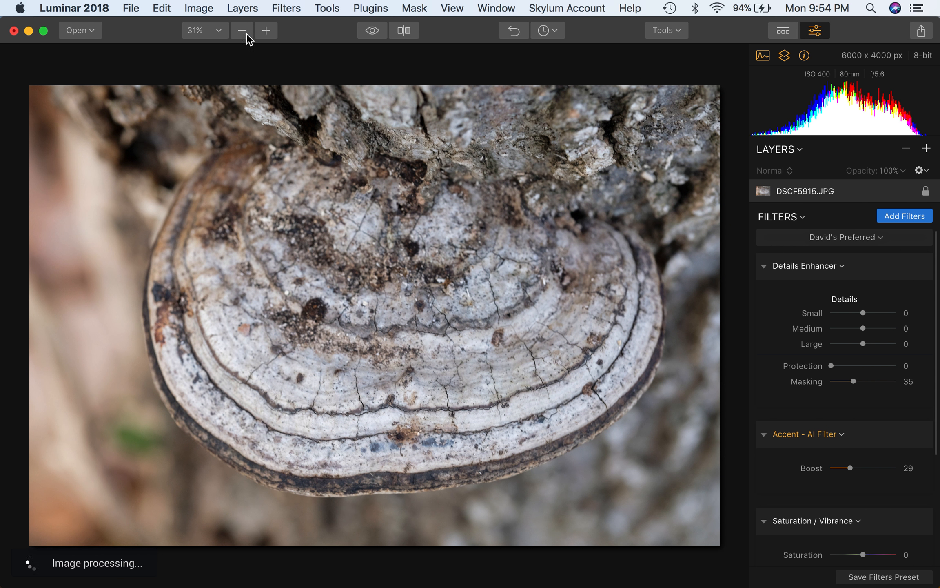
Step: Set the Details Enhancer's Small details to 68 for the bracket fungus photo, viewing it at 50%
left_click(264, 29)
left_click(265, 28)
left_click(264, 29)
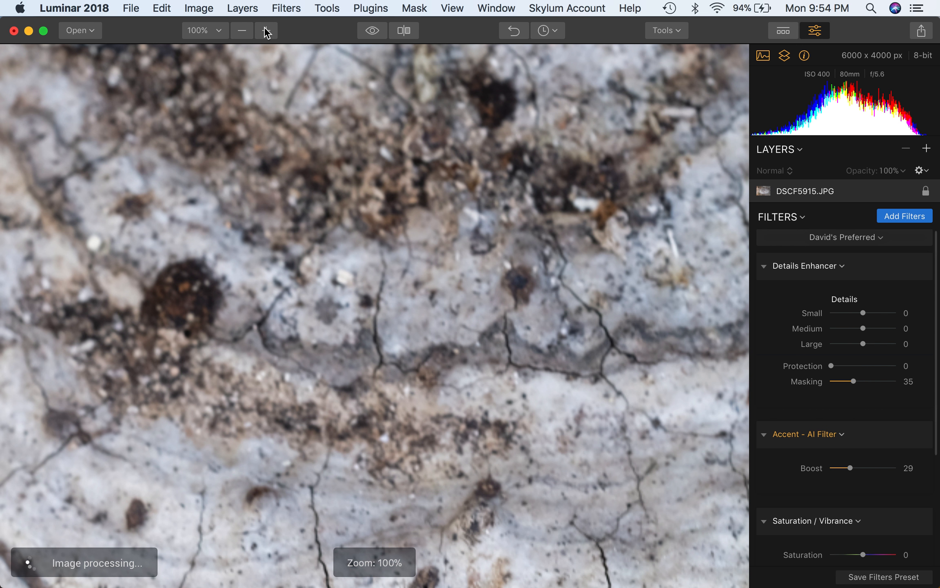
left_click(238, 29)
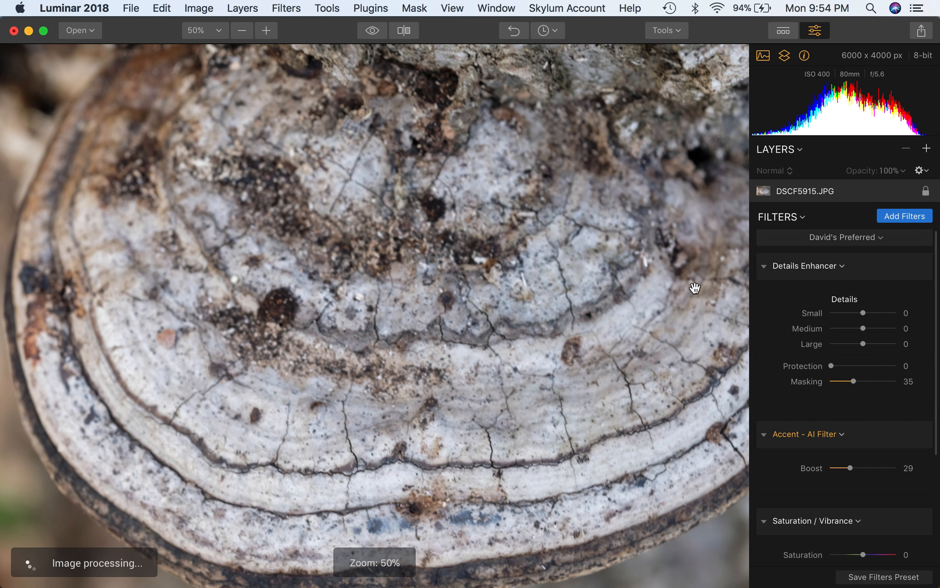
left_click_drag(862, 313, 889, 318)
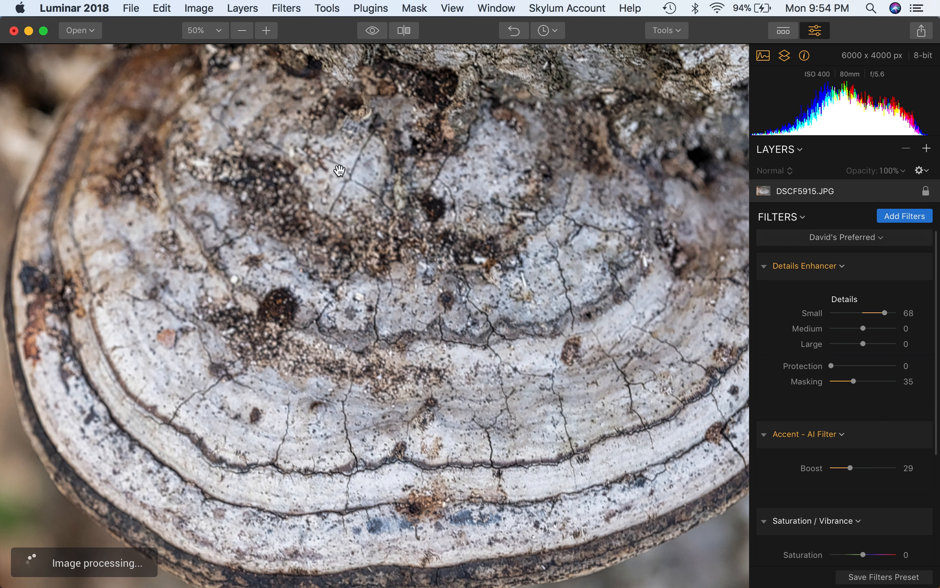
Step: Compare the sharpened fungus photo with the original several times, and fit the image to the screen
left_click(372, 32)
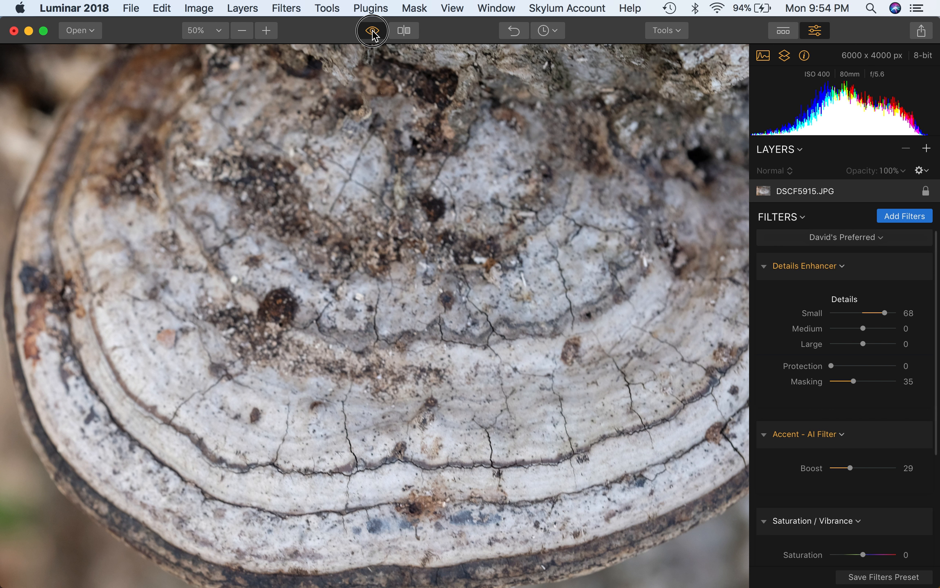
left_click(372, 32)
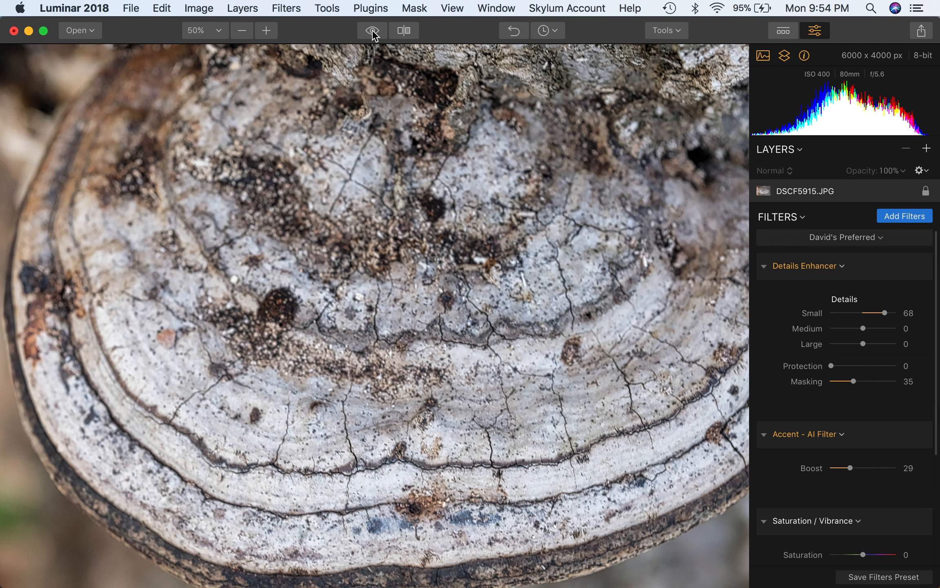
left_click(372, 32)
left_click(372, 33)
left_click(373, 32)
left_click(373, 33)
left_click(241, 31)
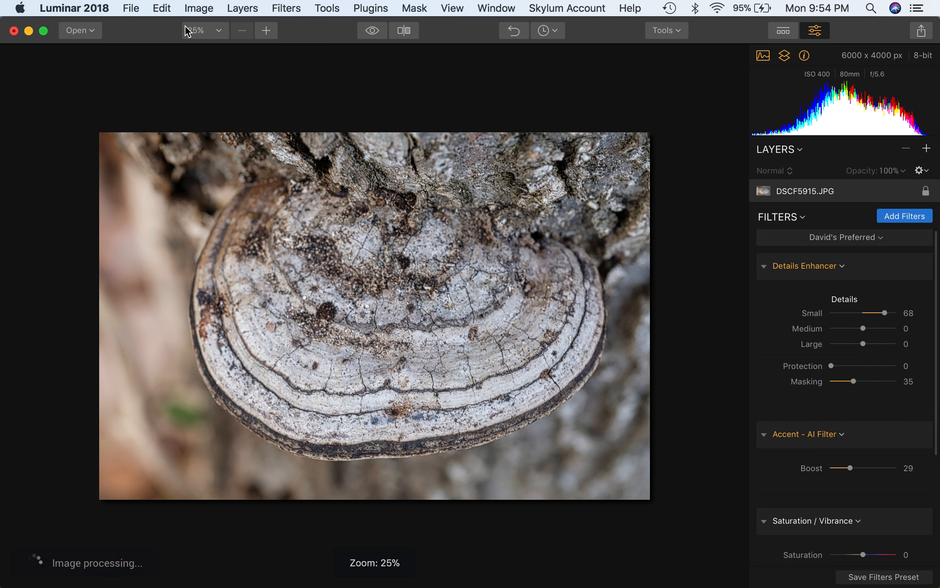
left_click(210, 30)
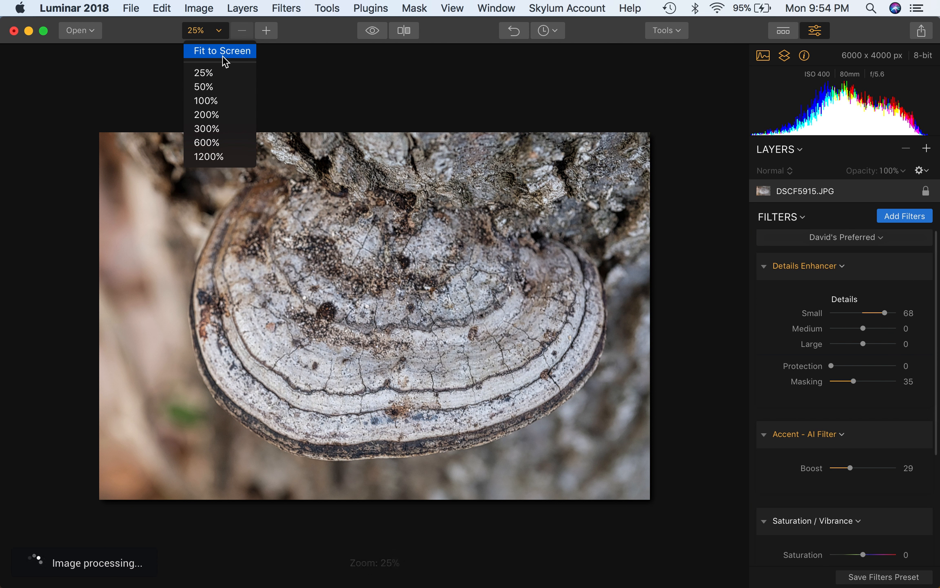
left_click(222, 51)
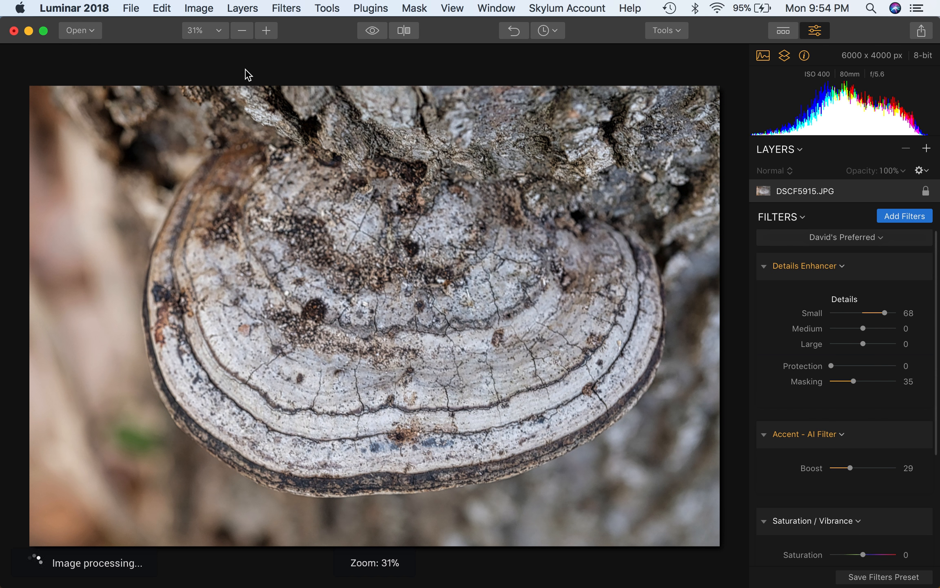
Step: Raise the fungus photo's Saturation to 25 and compare the result with the original
scroll(863, 518, "down", 2)
left_click_drag(862, 515, 873, 518)
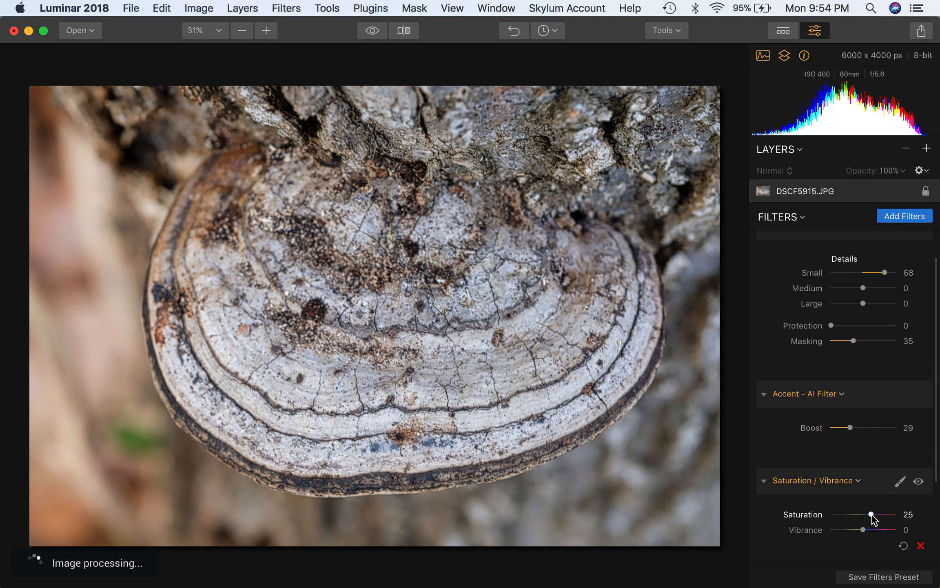
left_click(373, 31)
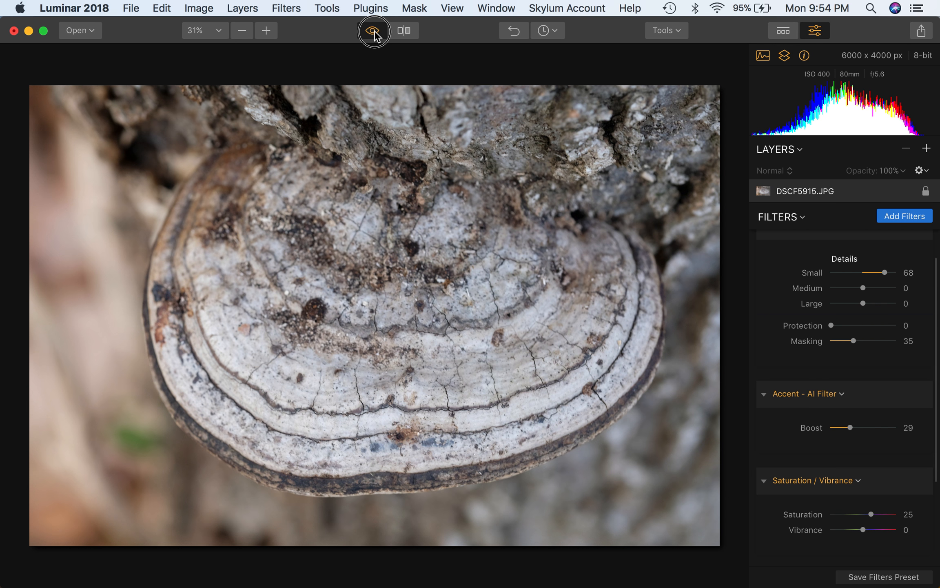
left_click(375, 34)
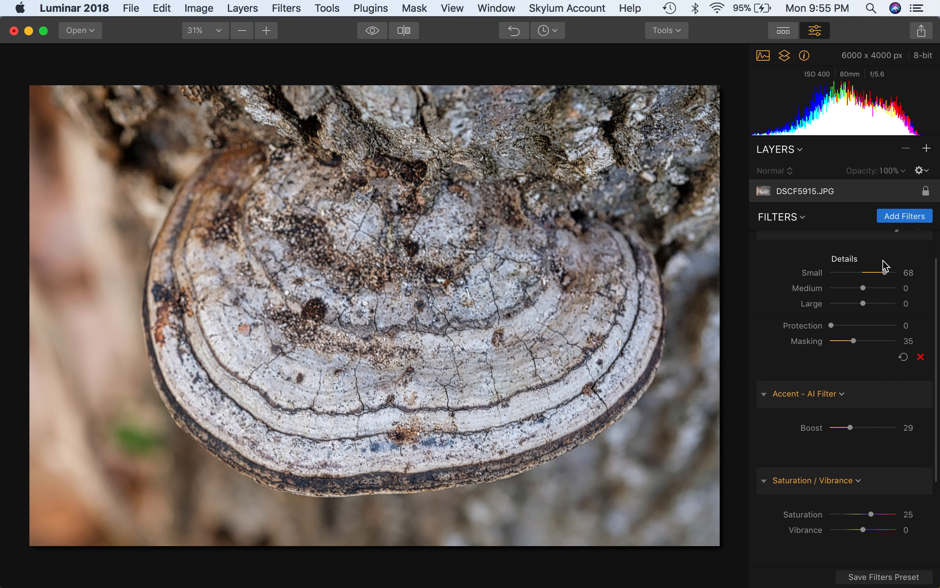
scroll(821, 269, "up", 2)
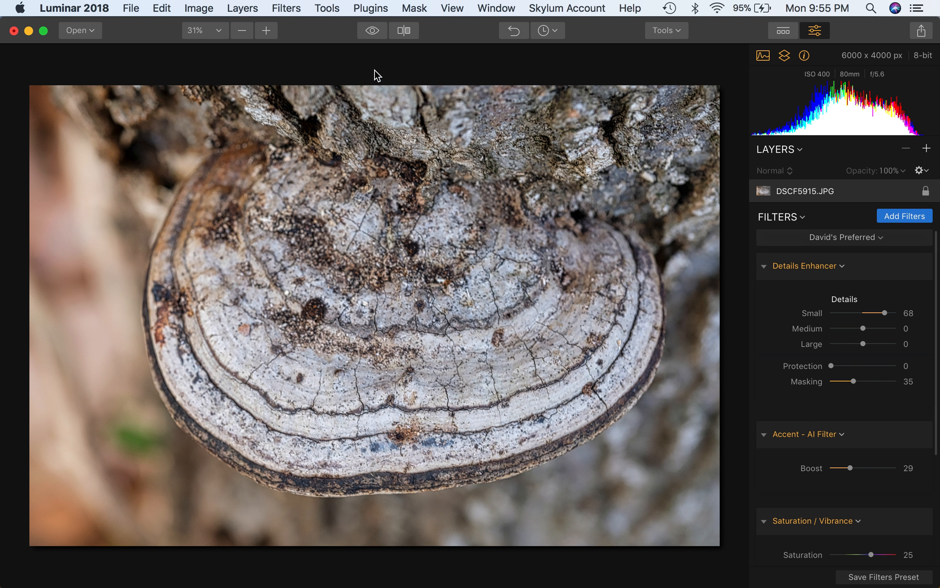
Step: Switch to the dog photo DSCF5879.JPG and set its Details Enhancer Small details to 57 at 50% view
left_click(497, 9)
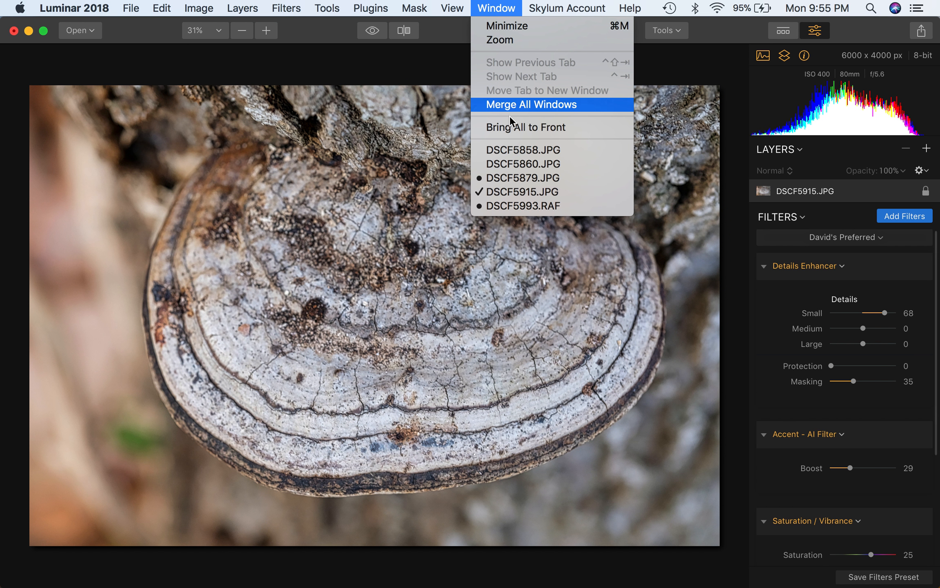
left_click(518, 177)
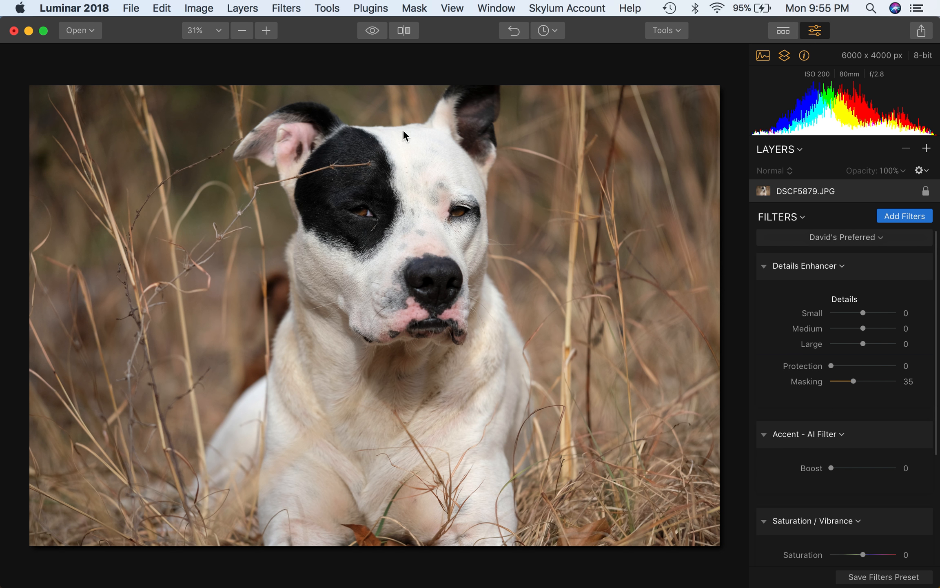
left_click(269, 35)
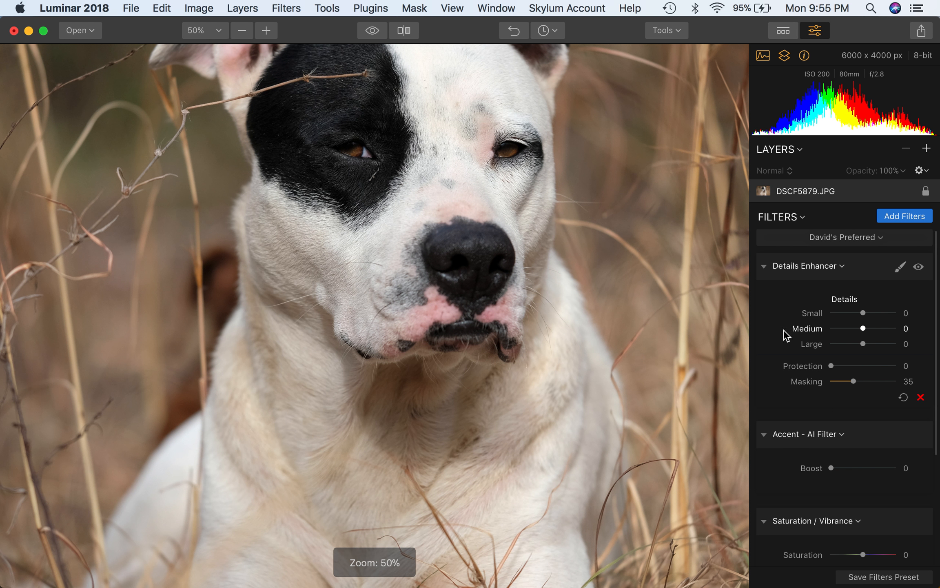
left_click(882, 313)
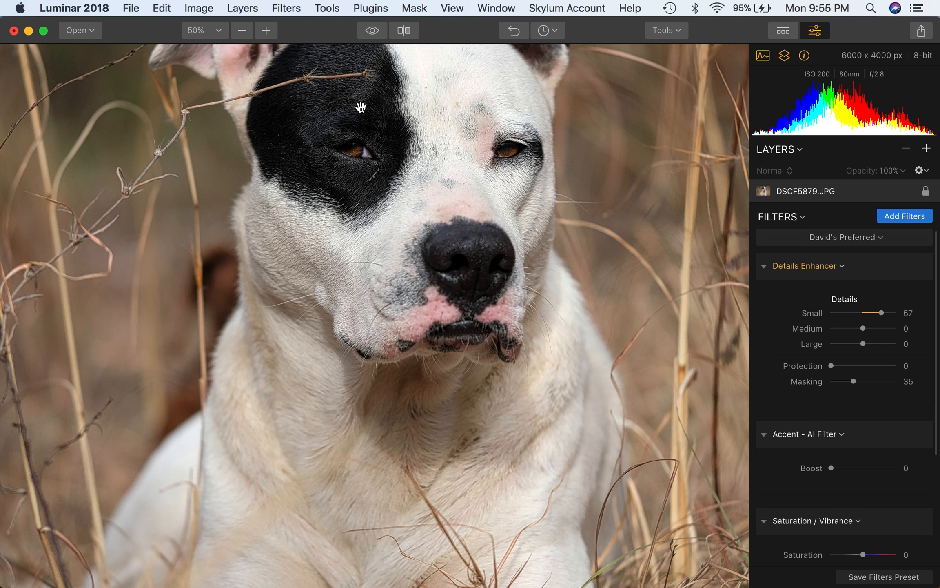
Step: Compare the sharpened dog photo with its original, and fit the image to the screen
left_click(371, 33)
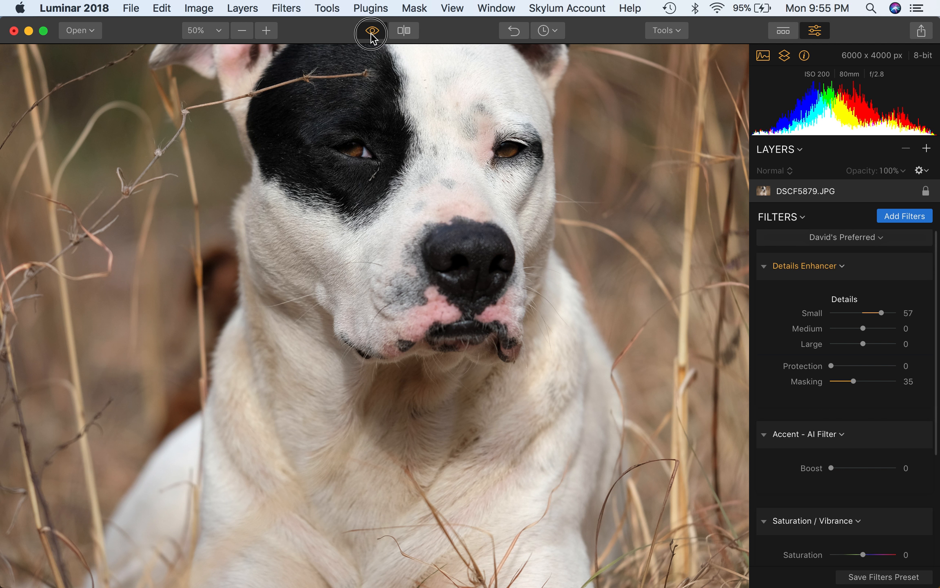
left_click(371, 32)
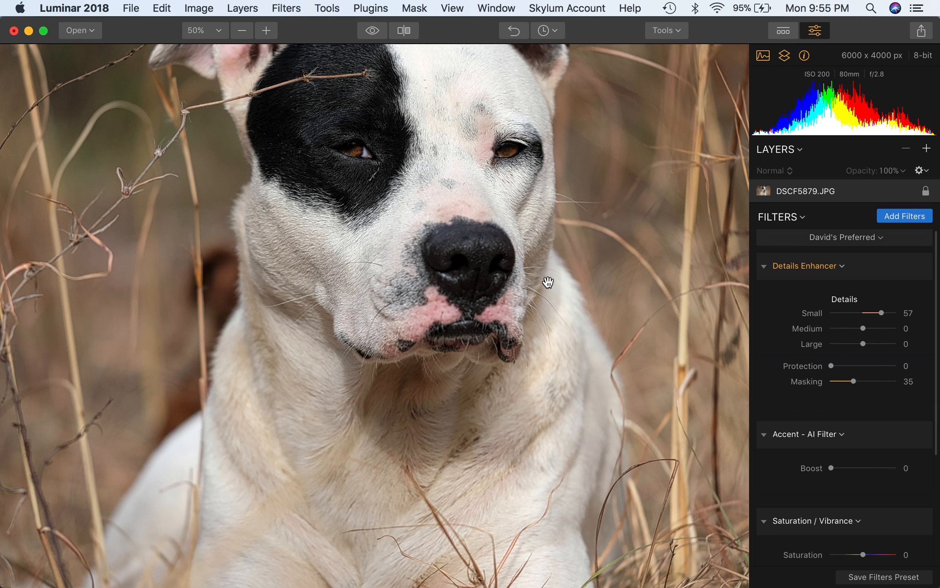
left_click(219, 32)
left_click(219, 52)
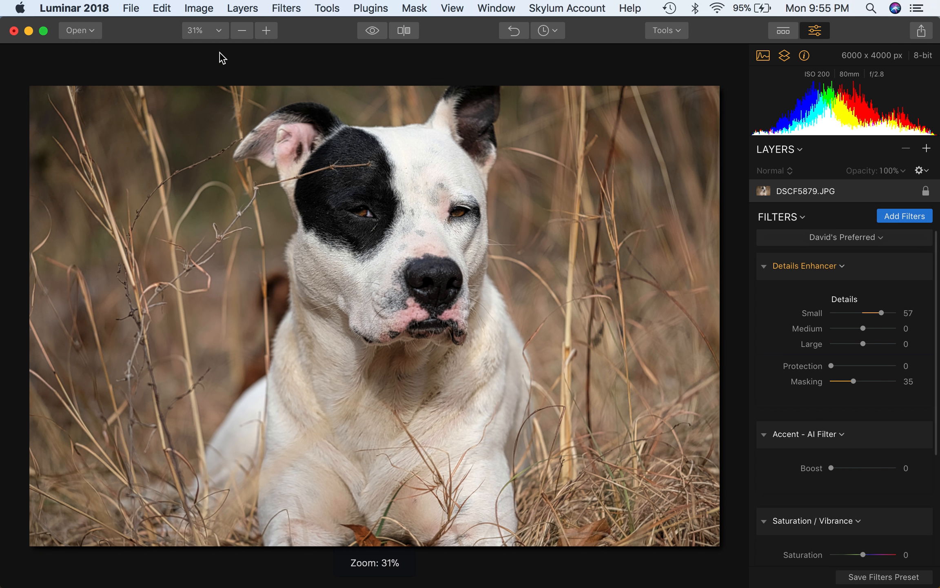
Step: Set the dog photo's Accent - AI Filter Boost to 28 and compare the image with that filter off and on
left_click(850, 468)
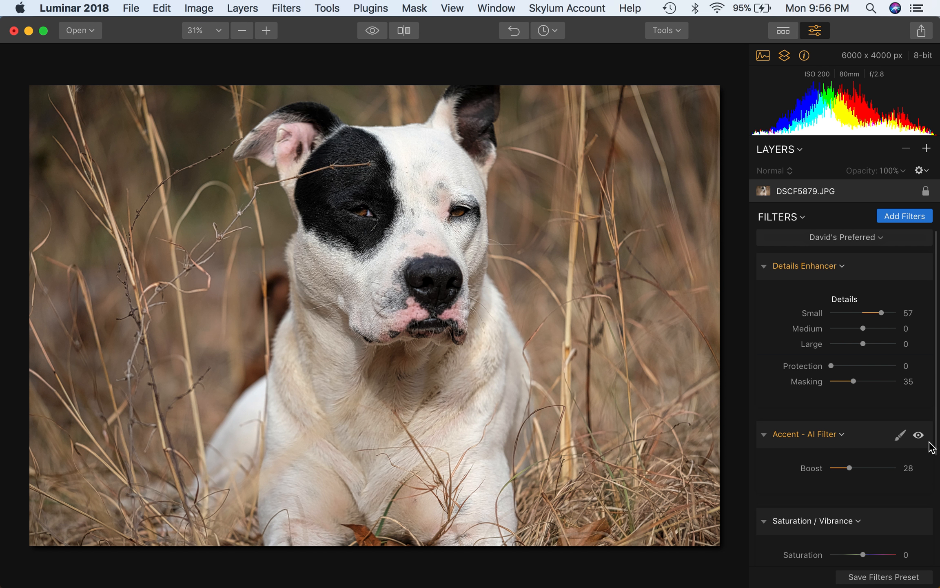
left_click(918, 436)
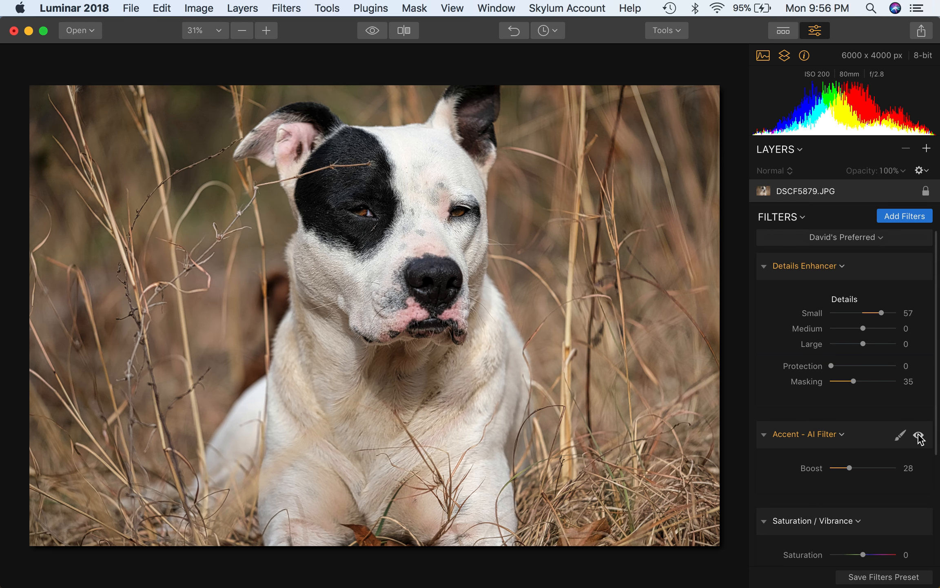
left_click(918, 435)
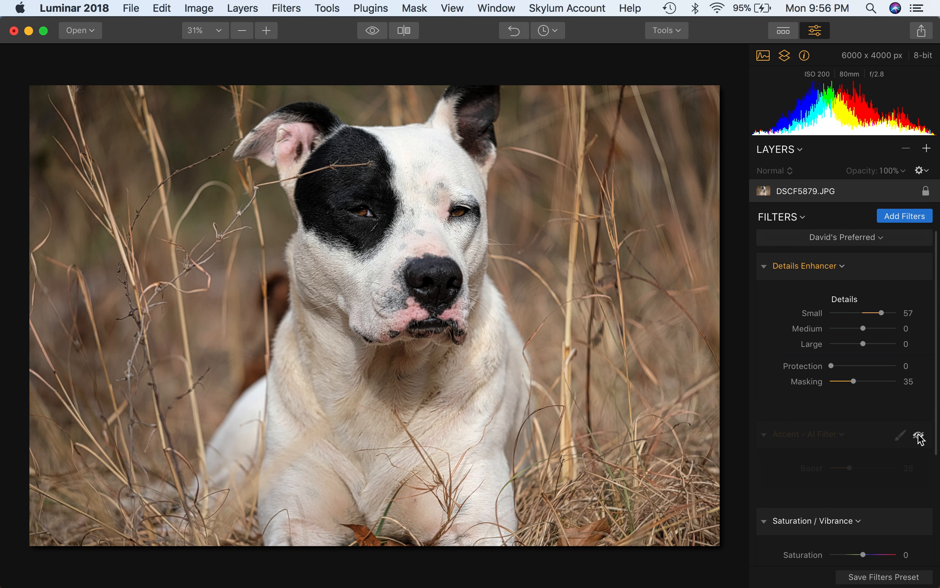
left_click(918, 436)
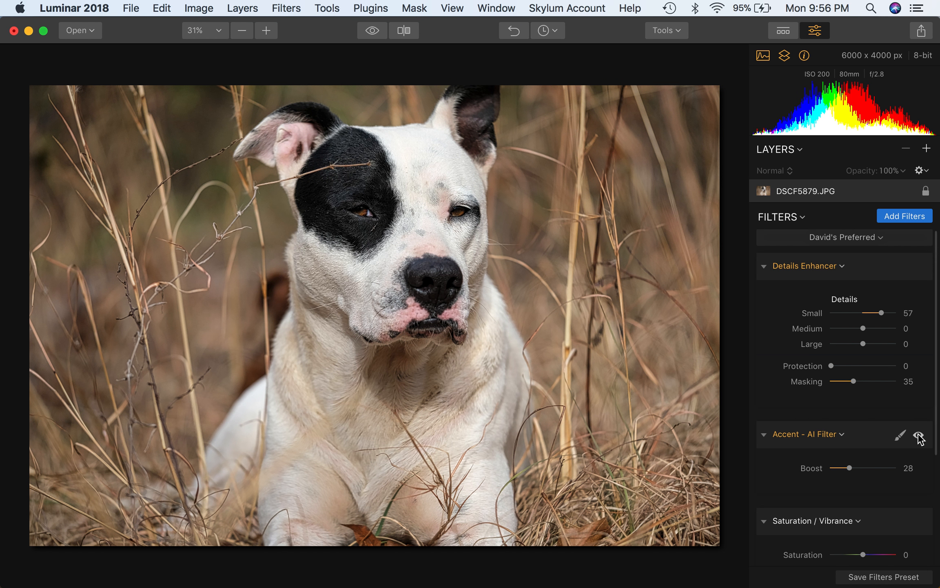
Step: Set the dog photo's Saturation to 9 and its Clarity Amount to 21
scroll(859, 520, "down", 5)
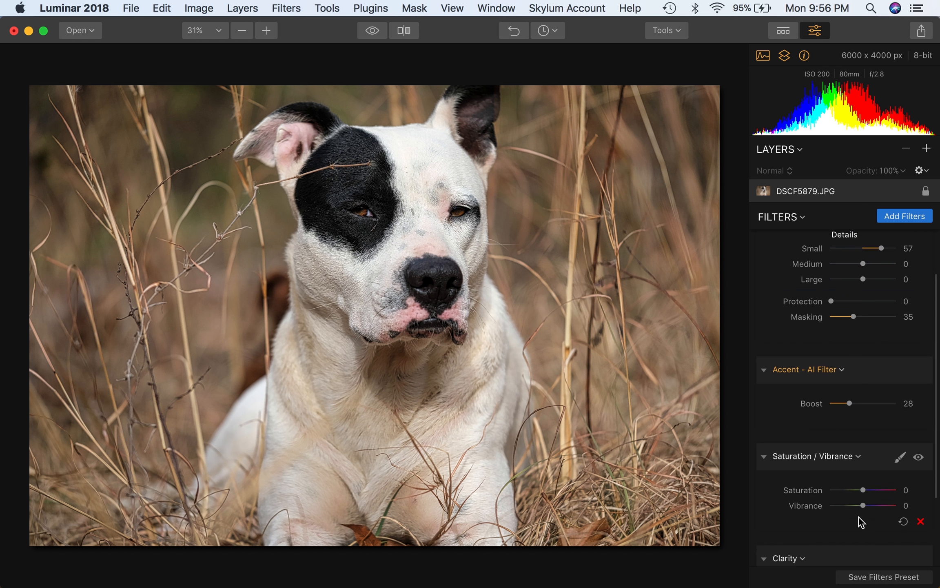
scroll(859, 521, "down", 2)
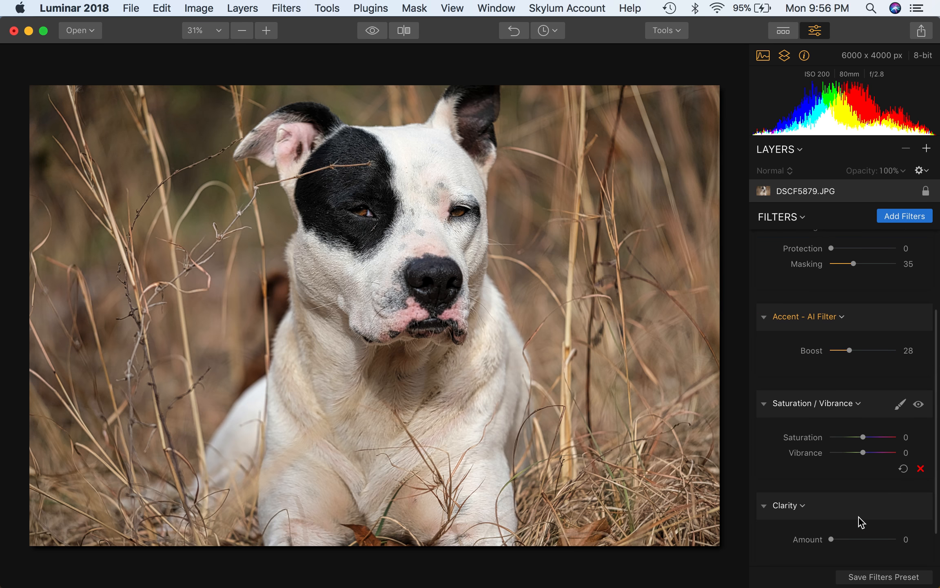
left_click(869, 437)
left_click_drag(868, 437, 866, 438)
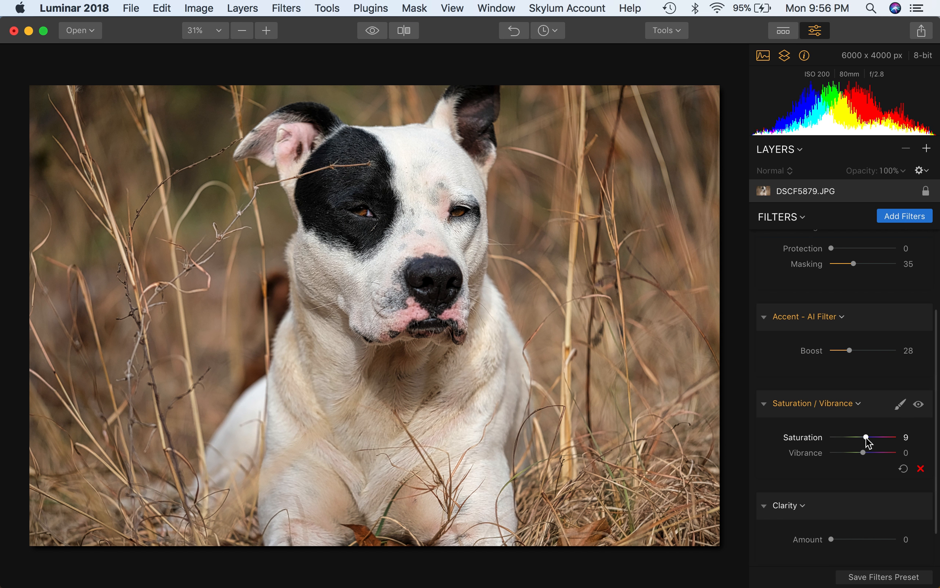
scroll(868, 442, "down", 3)
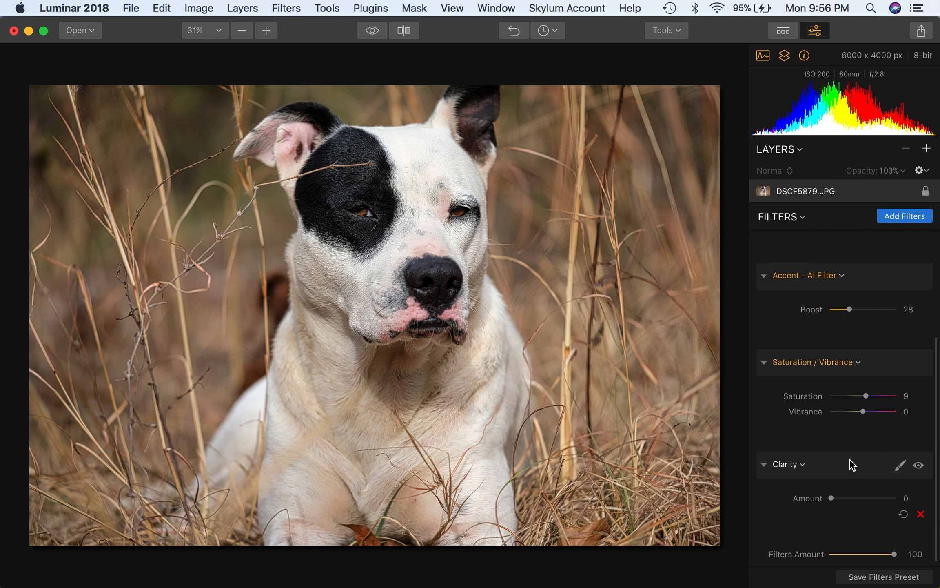
left_click(844, 498)
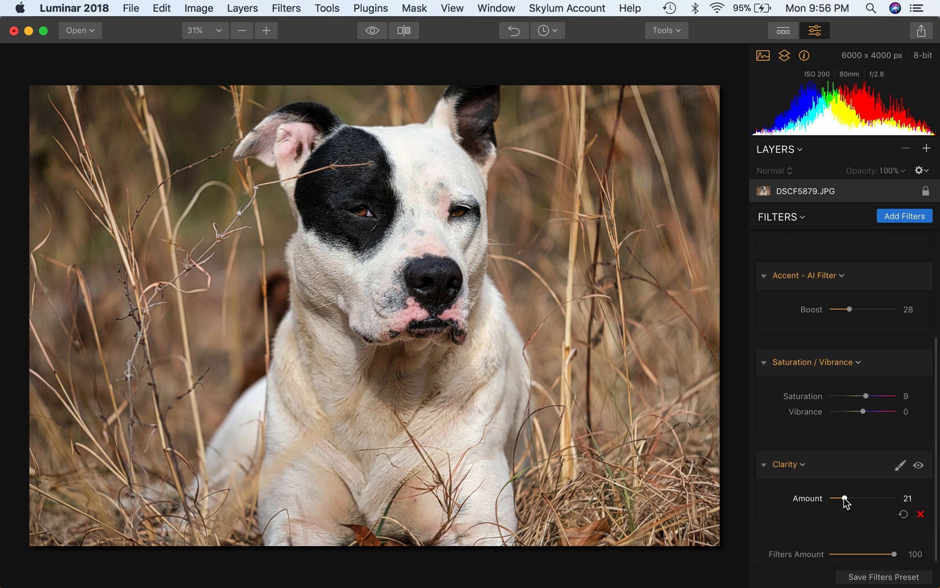
Step: Switch to the bracket fungus photo DSCF5915.JPG and set its Clarity Amount to 23
left_click(506, 9)
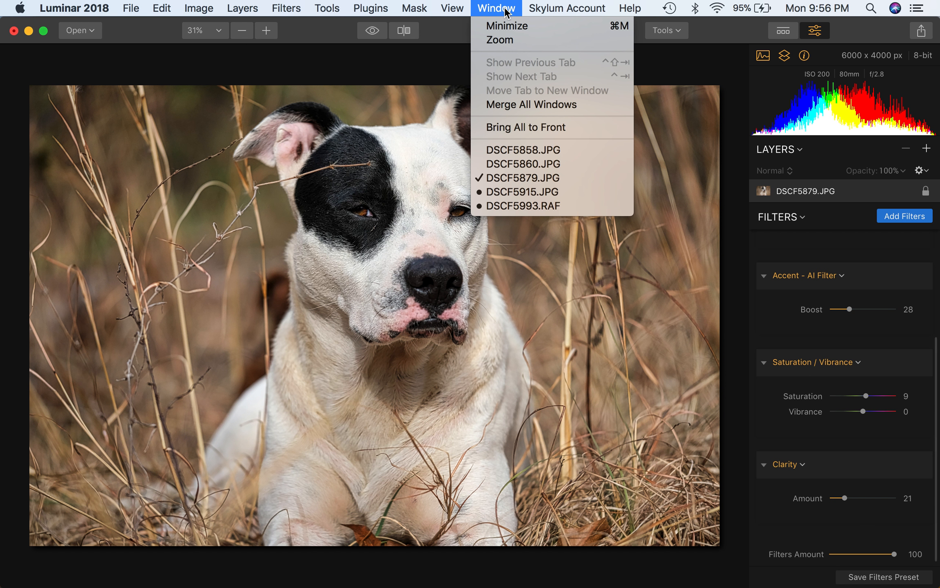
left_click(539, 190)
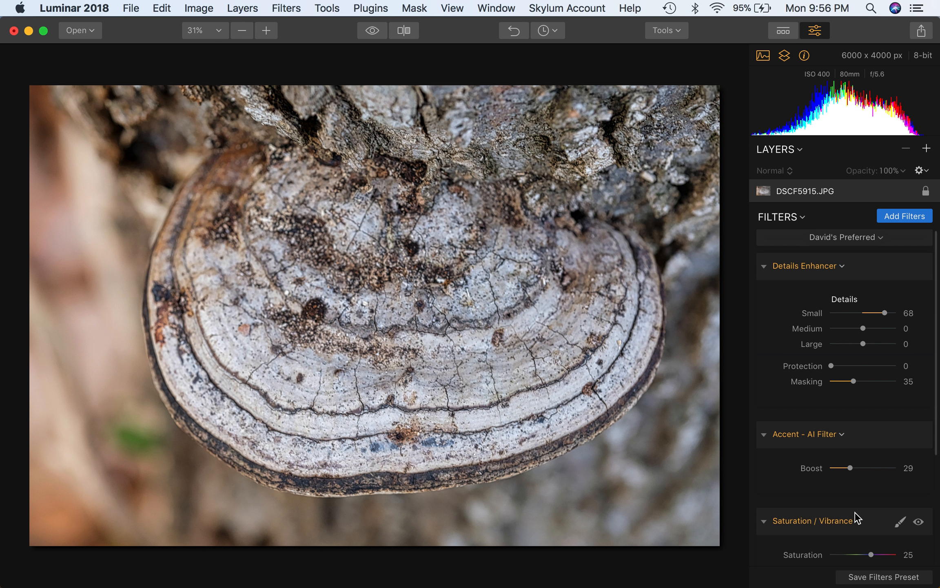
scroll(855, 515, "down", 3)
left_click(846, 541)
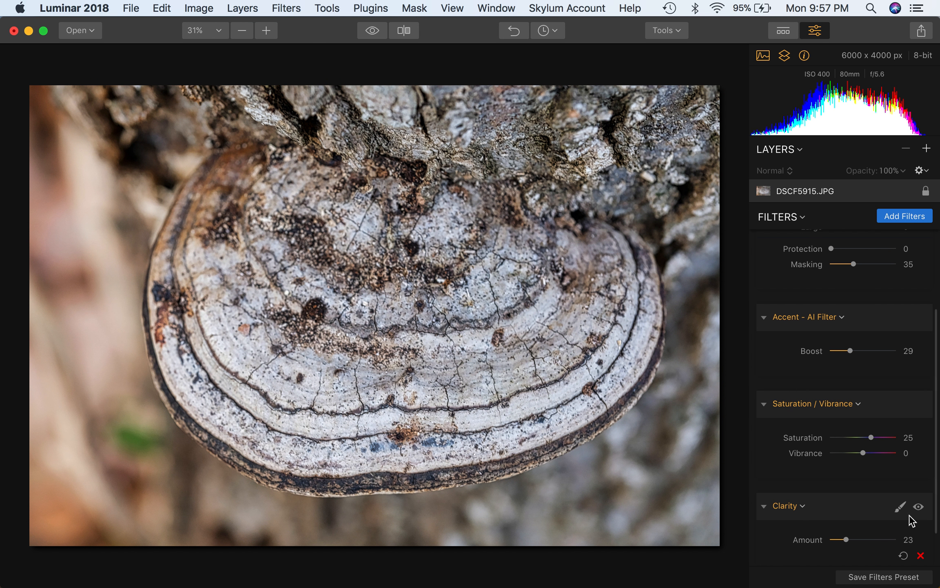
Step: Compare the fungus photo with the Clarity filter off and on several times, leaving the filter enabled
left_click(918, 506)
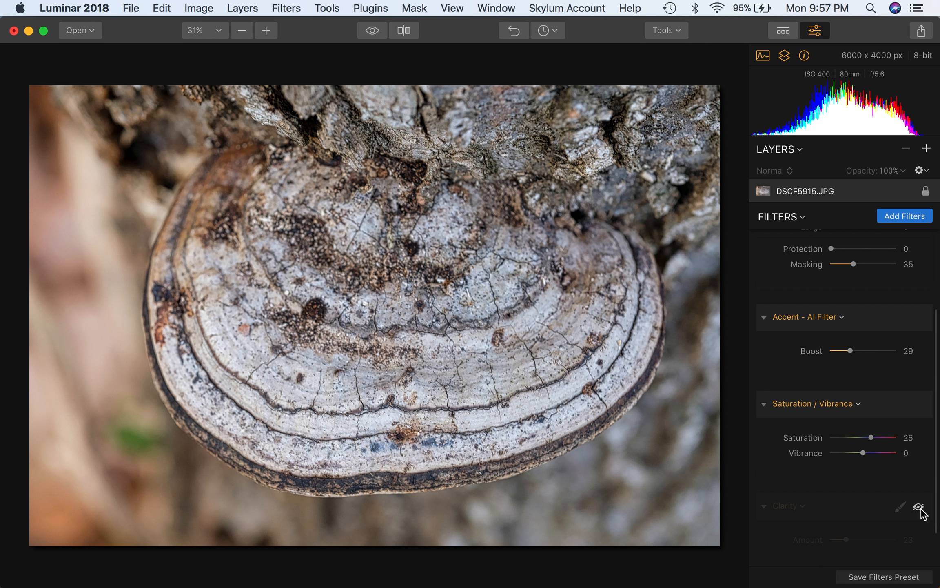
left_click(919, 508)
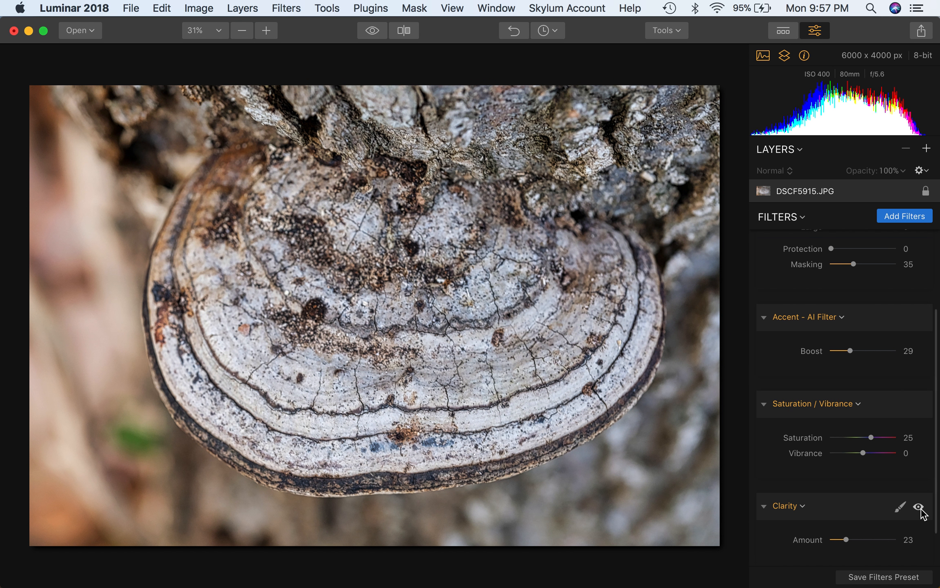
left_click(919, 508)
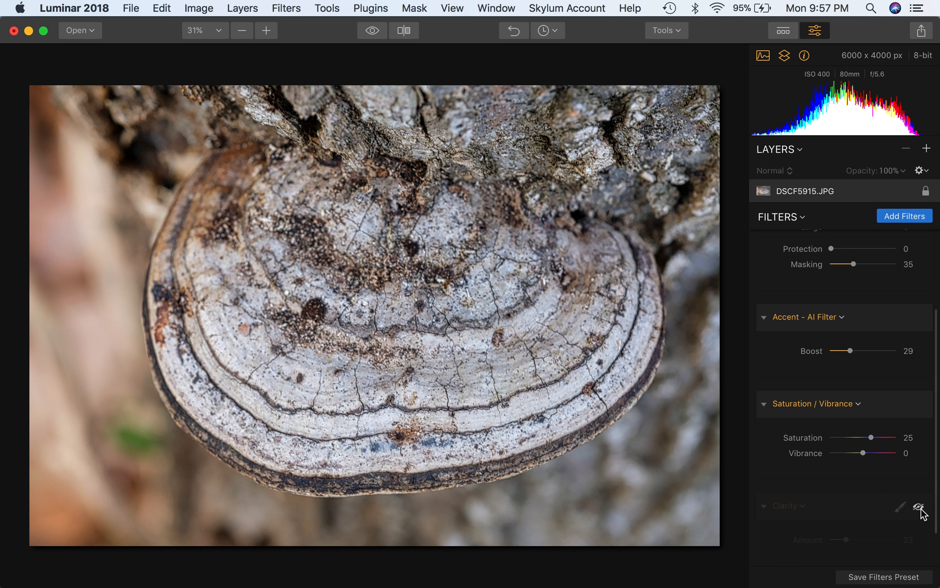
left_click(919, 508)
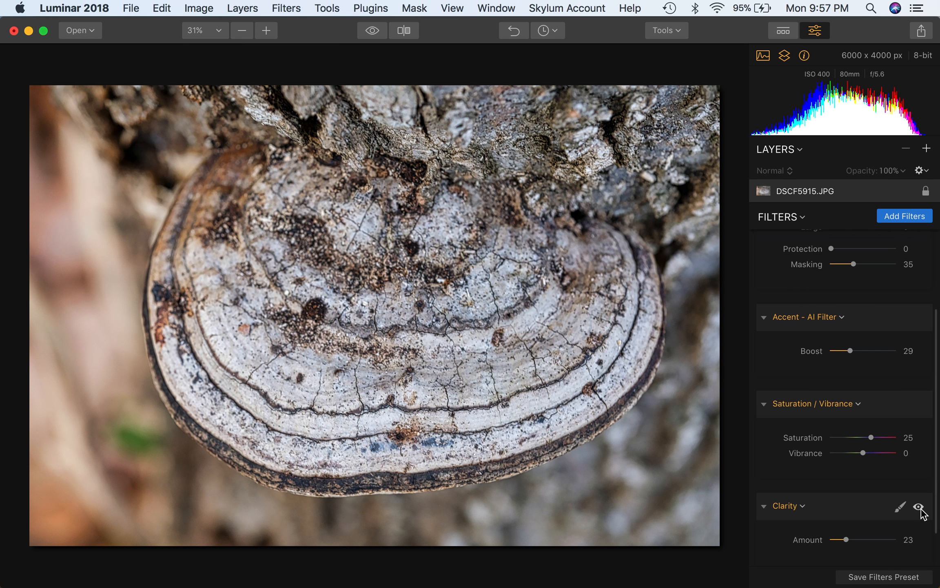
left_click(920, 509)
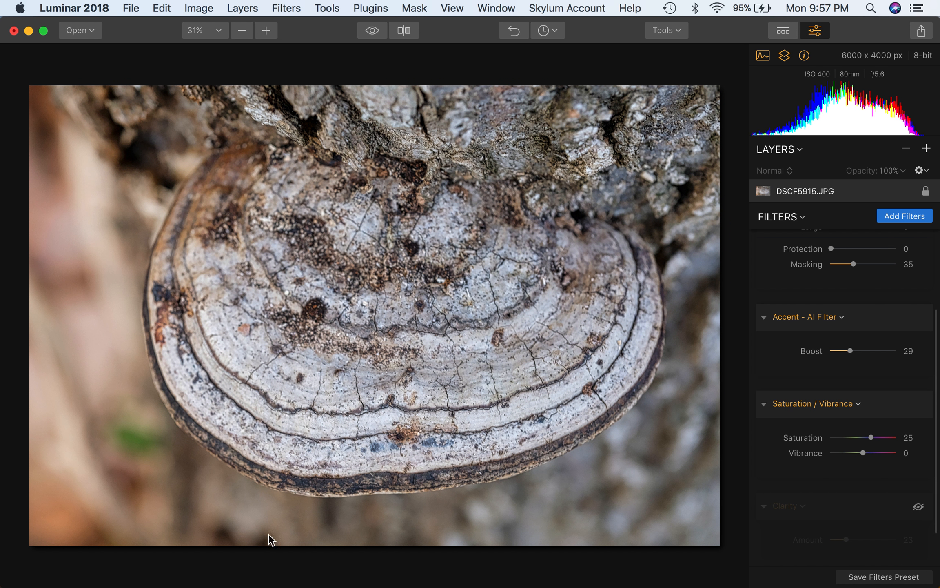
left_click(918, 507)
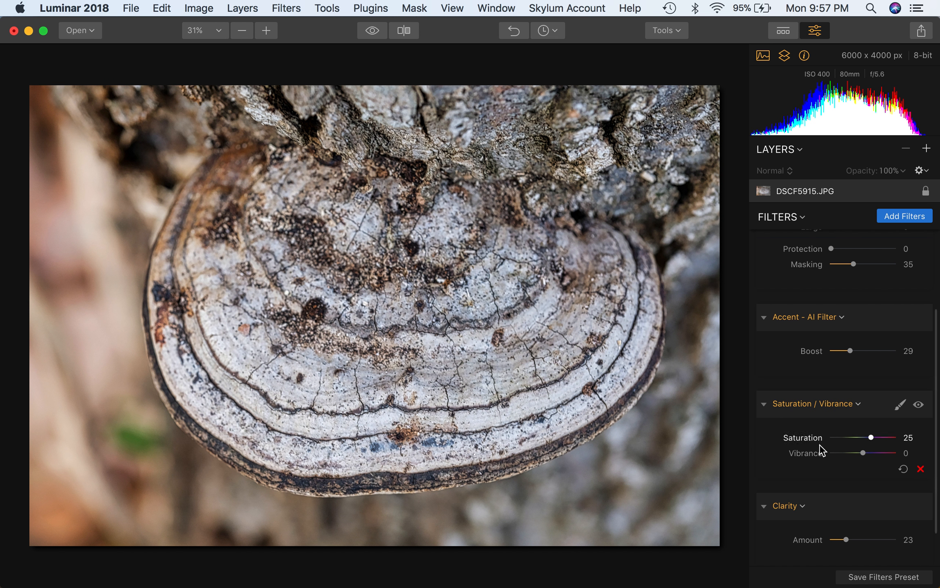
Step: Set the fungus photo's Clarity Amount to 46 and paint a brush mask over the fungus to limit the effect to it
left_click(860, 539)
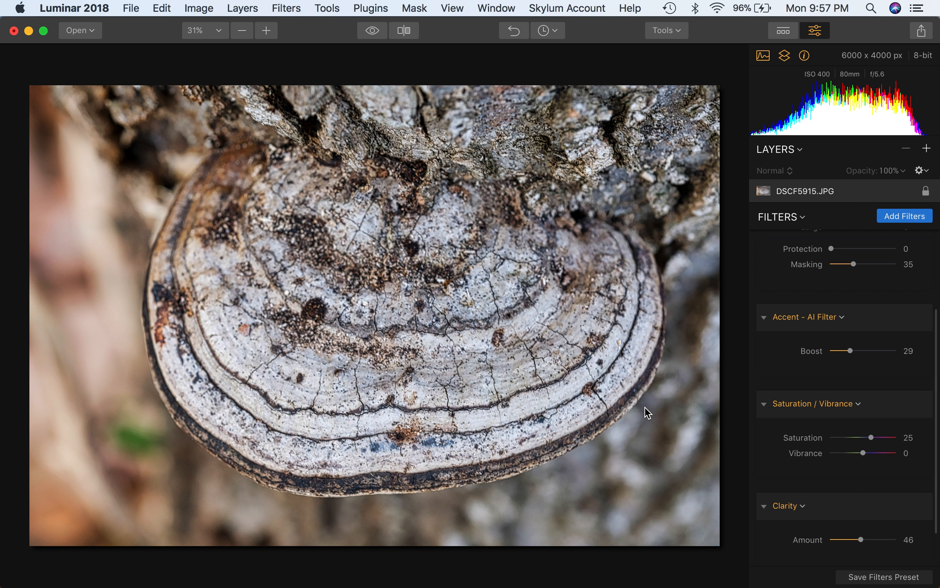
left_click(900, 509)
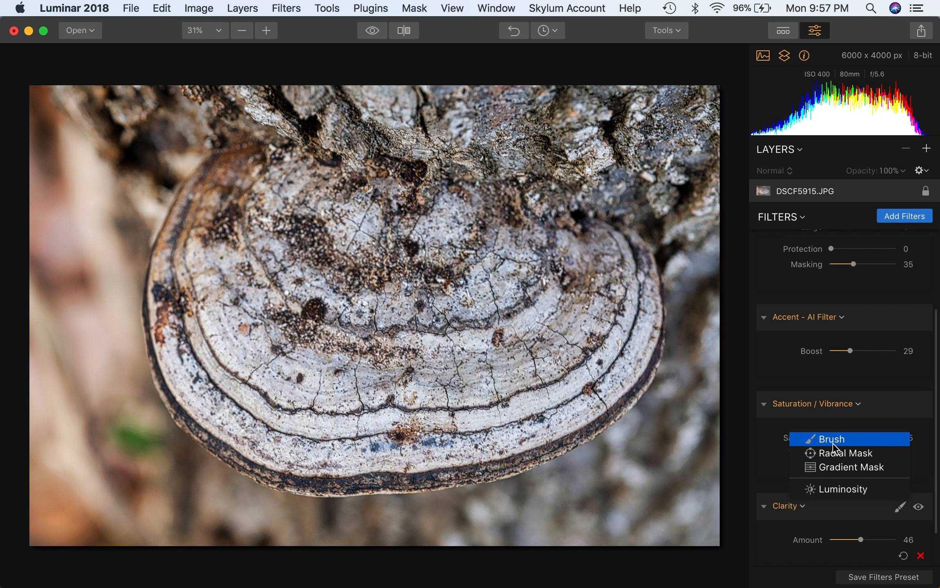
key("Return")
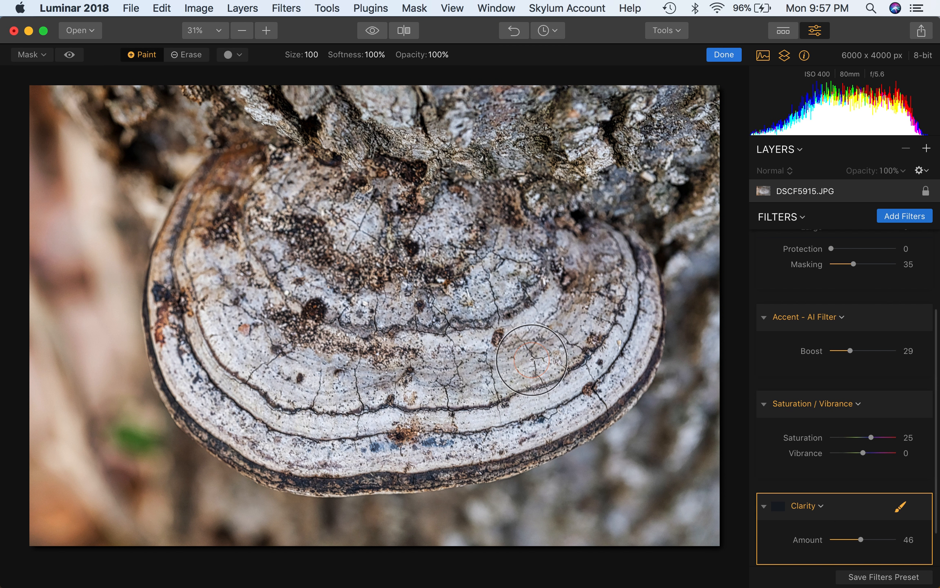
mouse_move(547, 328)
left_mouse_down()
mouse_move(514, 339)
mouse_move(552, 339)
left_mouse_up()
mouse_move(403, 393)
left_mouse_down()
mouse_move(350, 198)
mouse_move(298, 229)
mouse_move(370, 292)
mouse_move(389, 355)
mouse_move(328, 419)
mouse_move(399, 451)
mouse_move(437, 442)
mouse_move(445, 450)
mouse_move(363, 387)
mouse_move(524, 387)
left_mouse_up()
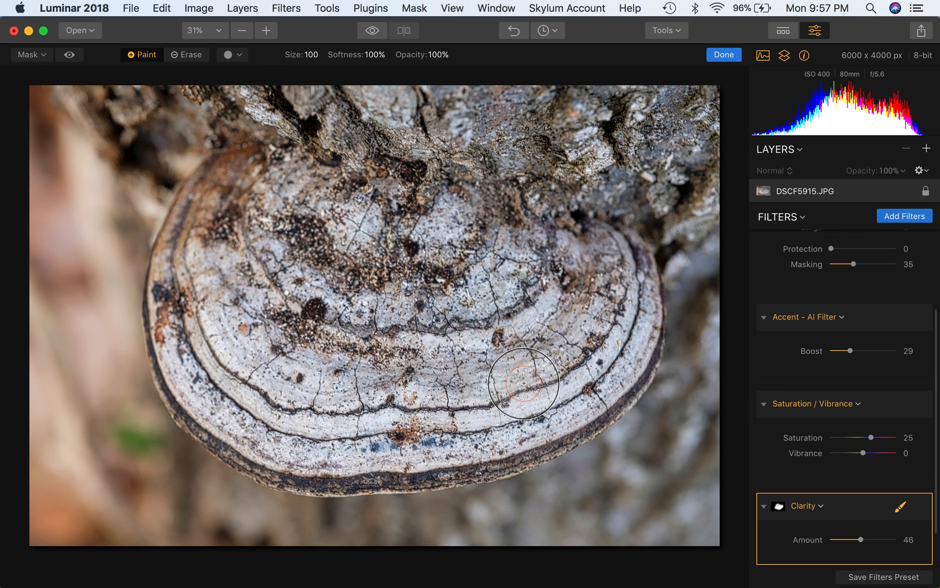
left_click(372, 31)
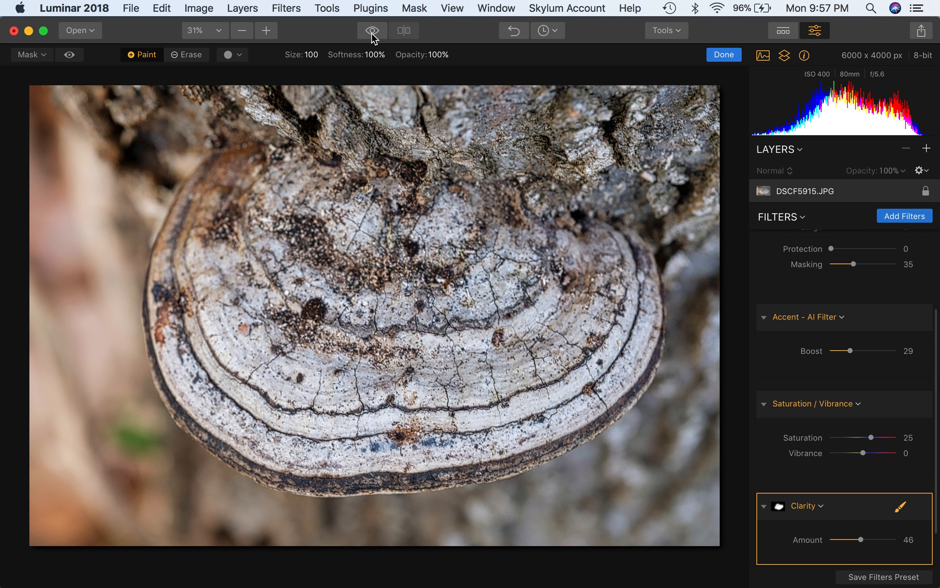
scroll(843, 360, "up", 5)
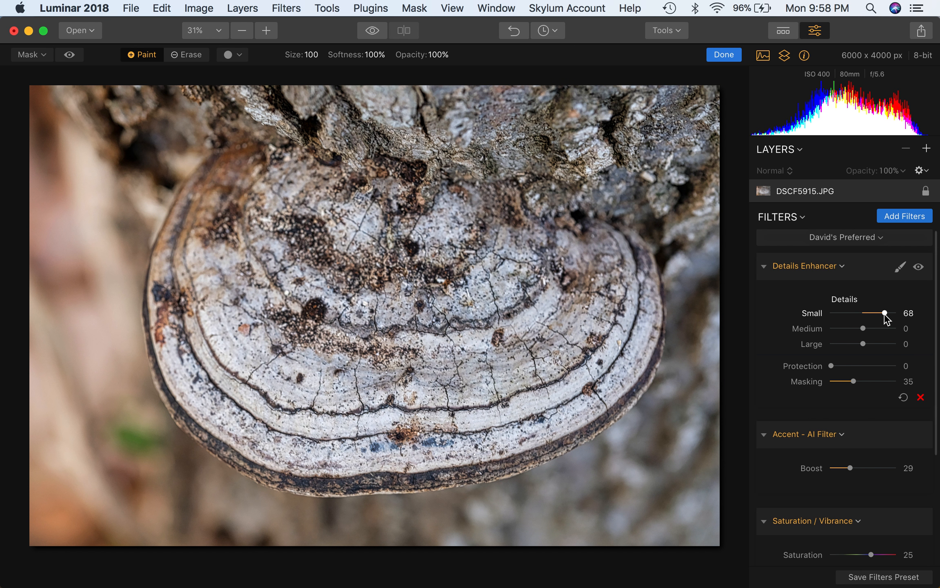
Step: Switch to the grass field photo DSCF5860.JPG and set Accent - AI Boost to 35 and Details Enhancer Small to 65
left_click(498, 9)
left_click(515, 161)
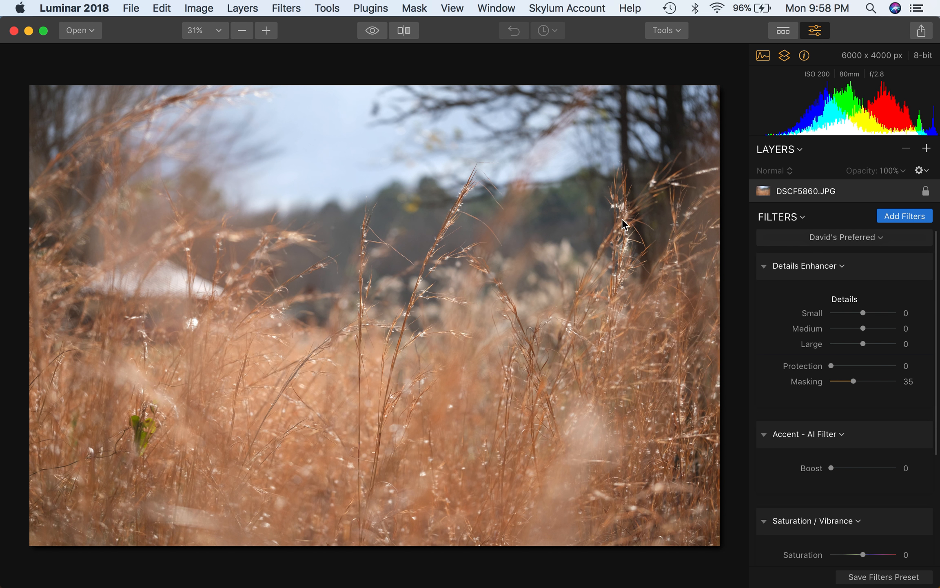
left_click(853, 468)
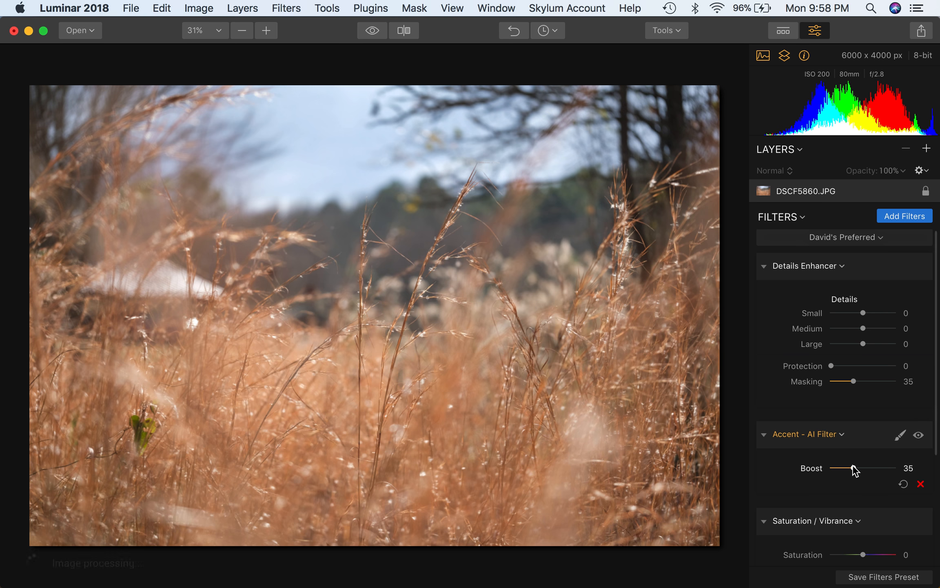
left_click(886, 313)
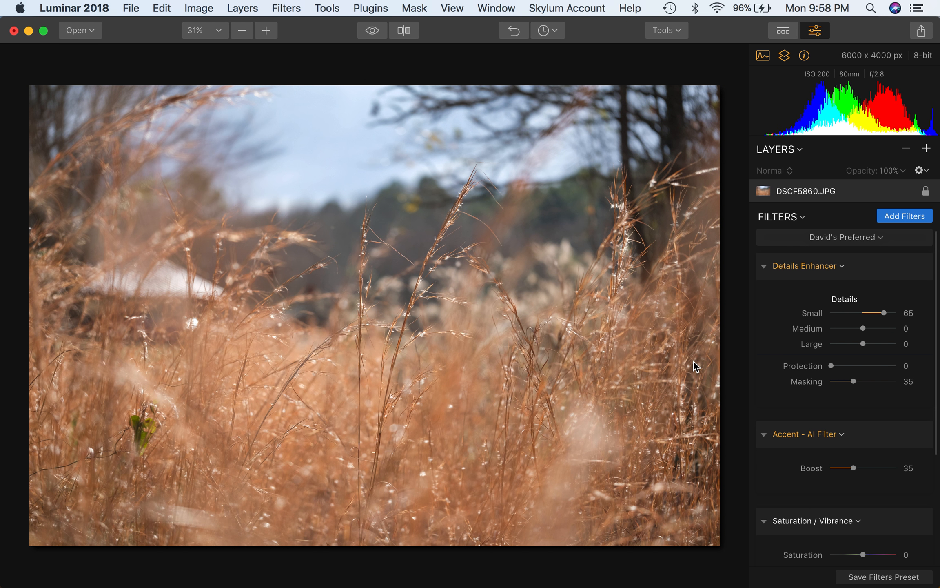
Step: Set the grass field photo's Saturation to 23 and its Clarity Amount to 19
scroll(903, 487, "down", 2)
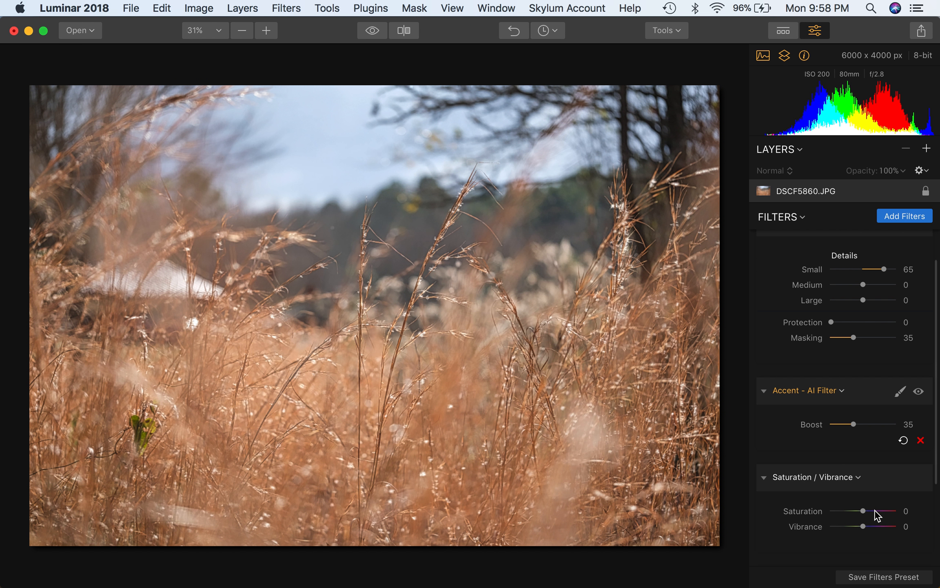
scroll(878, 515, "down", 5)
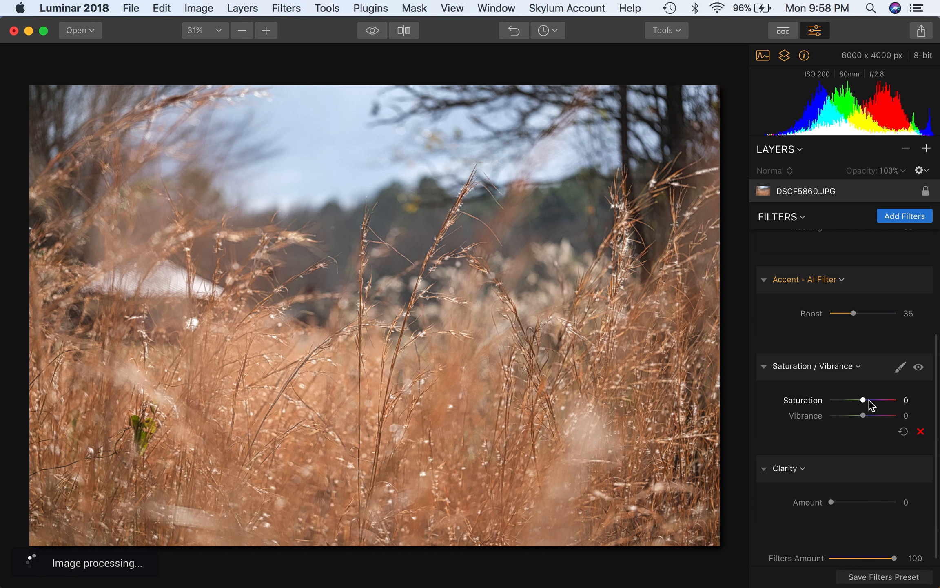
left_click_drag(865, 398, 870, 401)
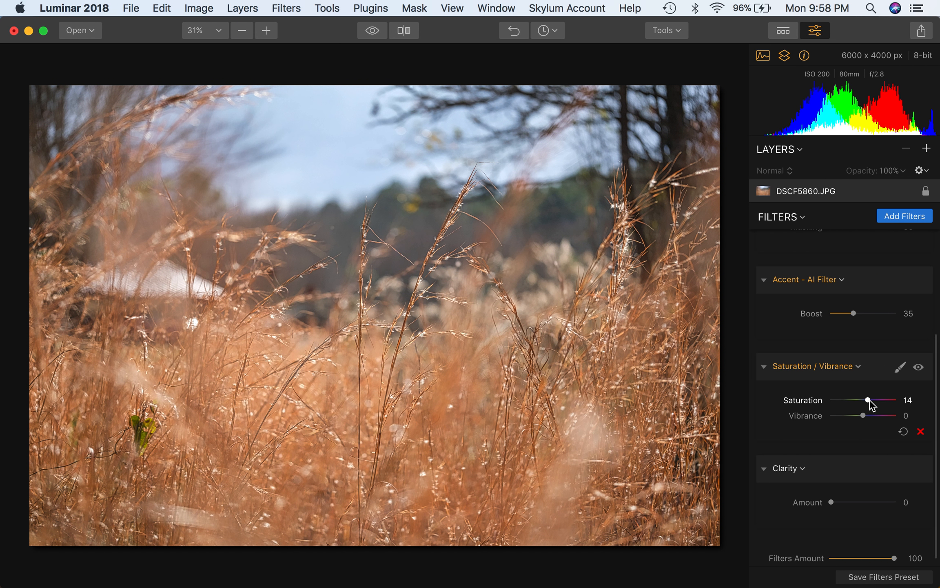
left_click_drag(869, 400, 872, 399)
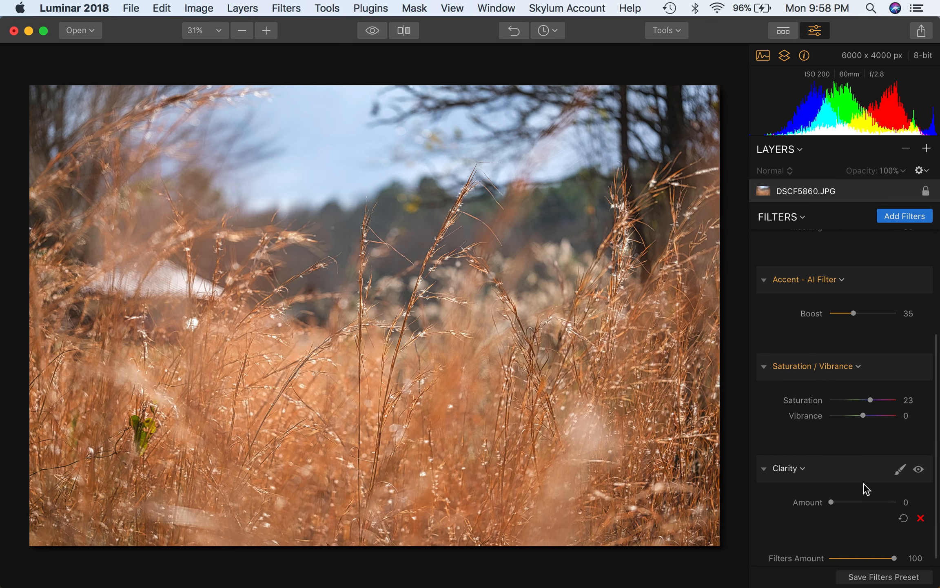
left_click_drag(840, 505, 842, 504)
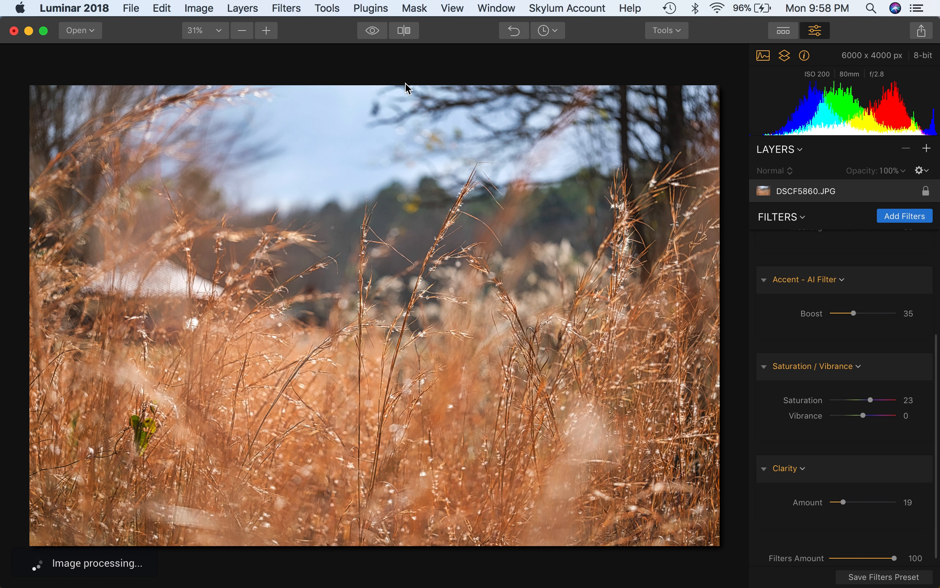
Step: Compare the edited grass field photo with its original, returning to the edited version
left_click(373, 31)
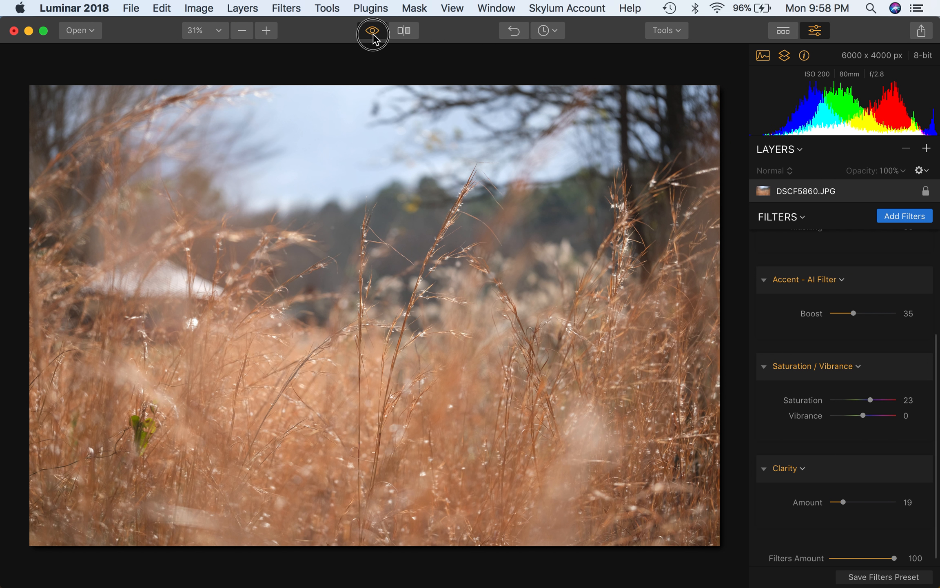
left_click(372, 31)
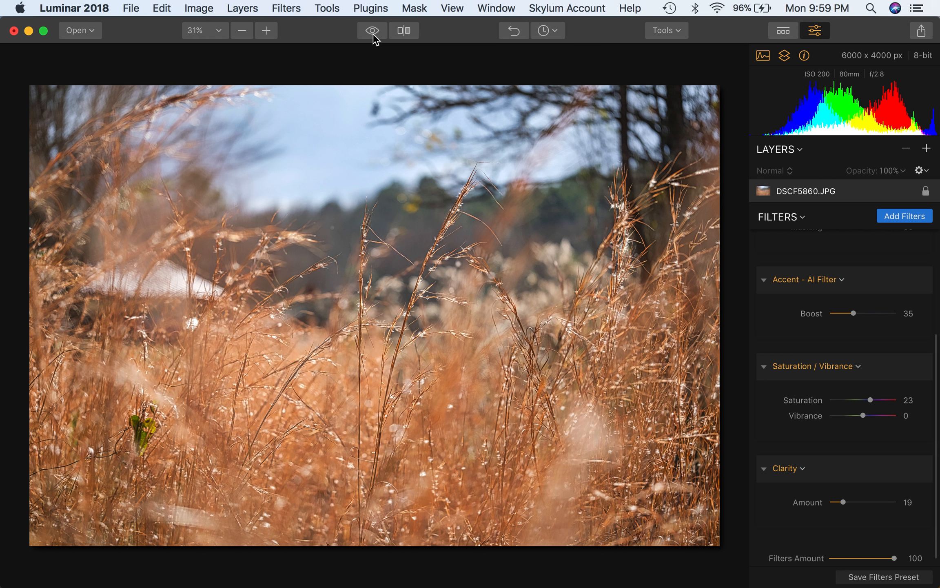
Step: Switch to the moss photo DSCF5858.JPG and set Details Enhancer Small to 80
left_click(504, 9)
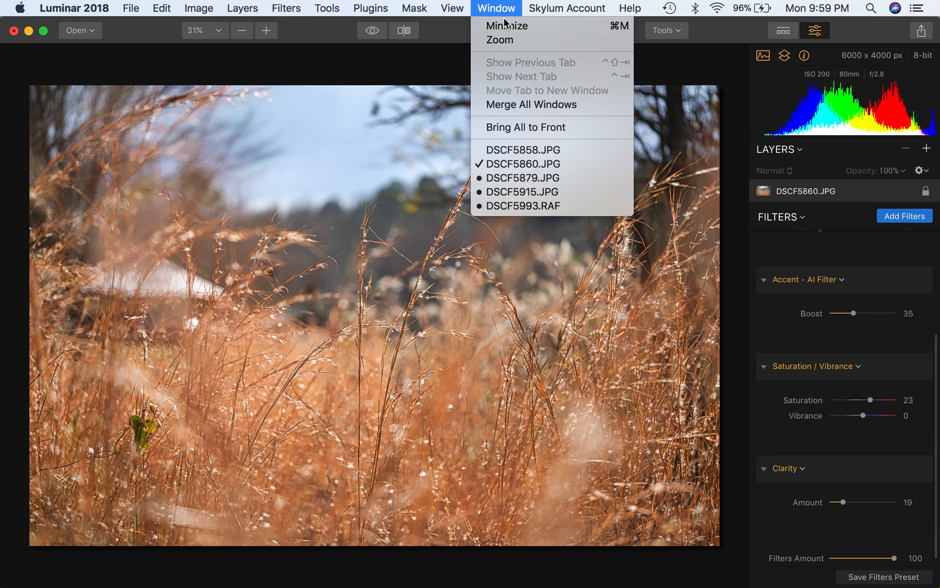
left_click(517, 149)
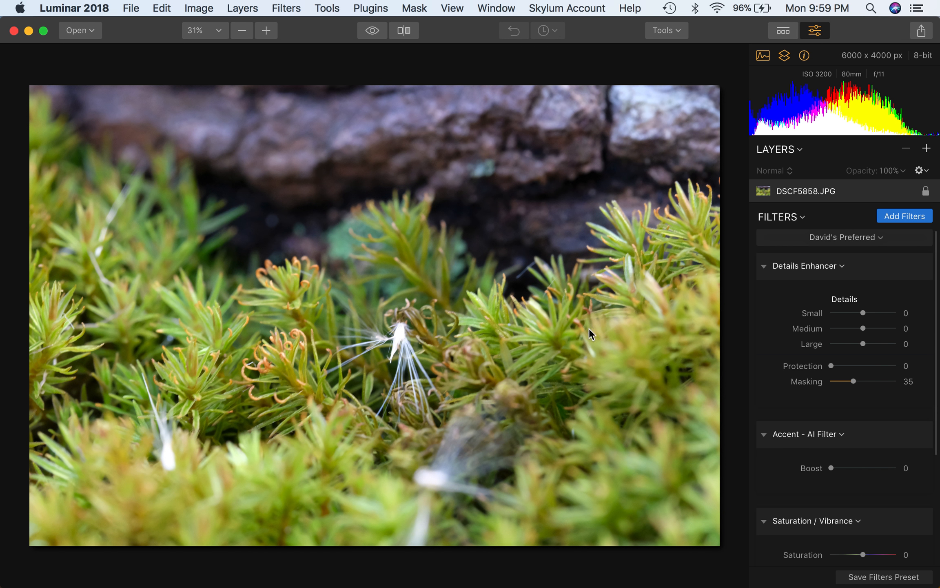
left_click(889, 313)
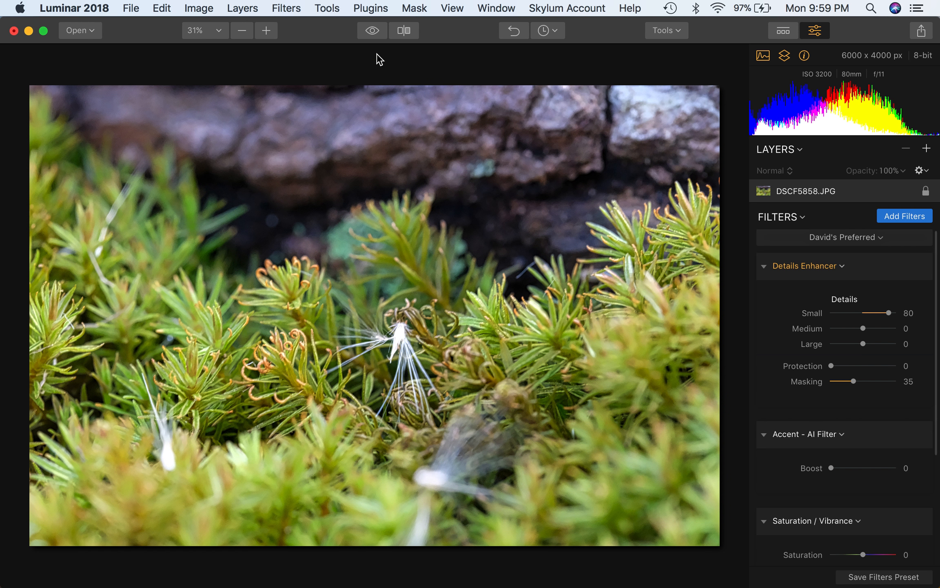
Step: Compare the moss photo's enhanced details with the original image
left_click(372, 33)
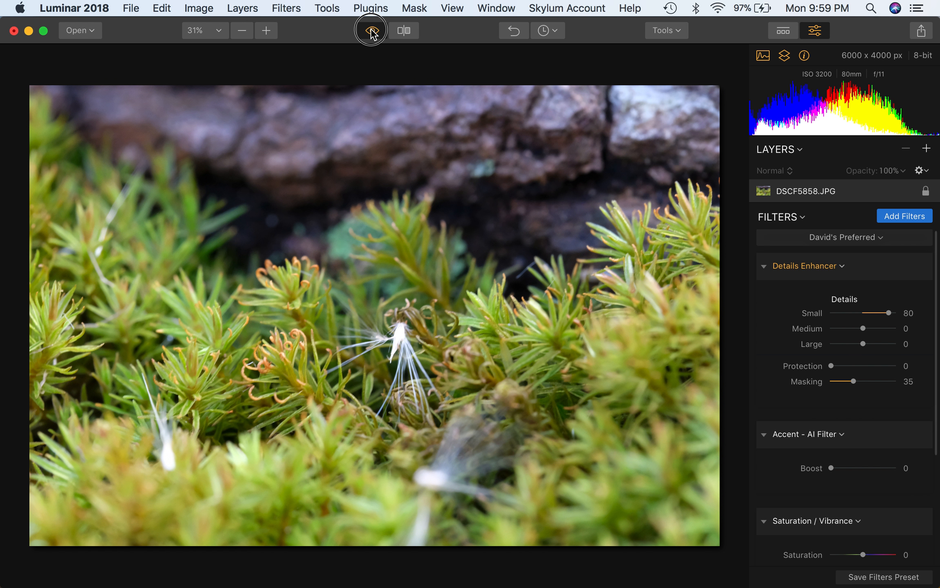
left_click(373, 32)
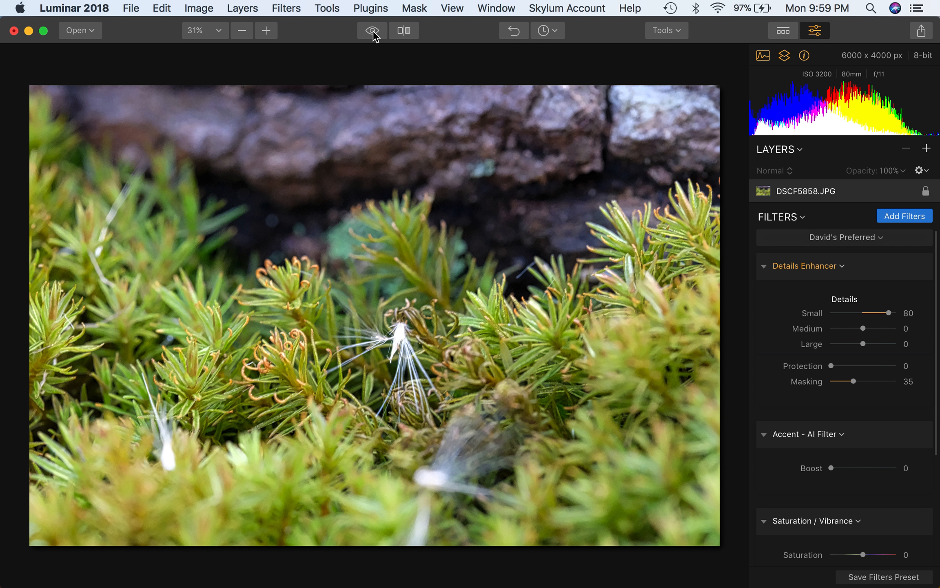
left_click_drag(372, 31, 373, 31)
Step: Set the moss photo's Accent - AI Boost to 15 and its Clarity Amount to 25
left_click(840, 469)
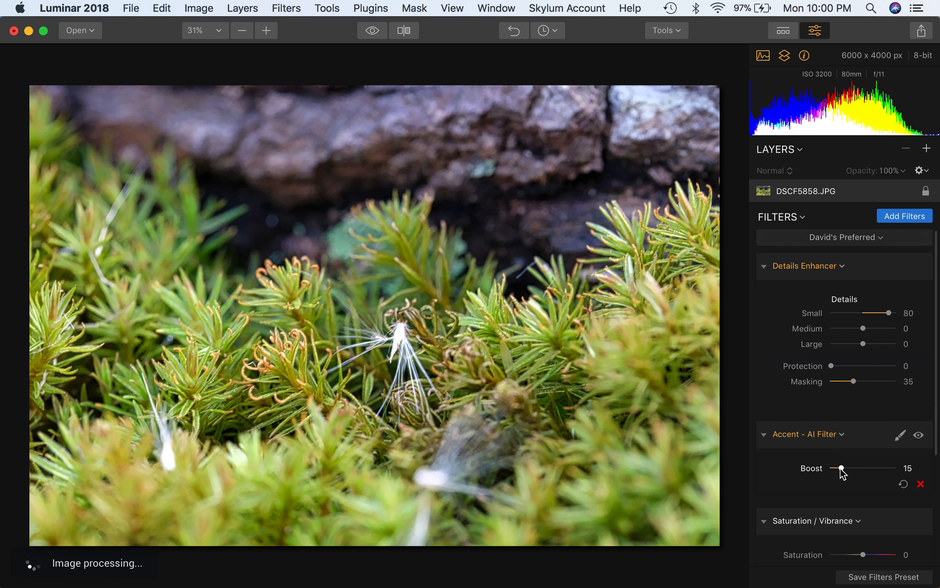
scroll(840, 472, "down", 5)
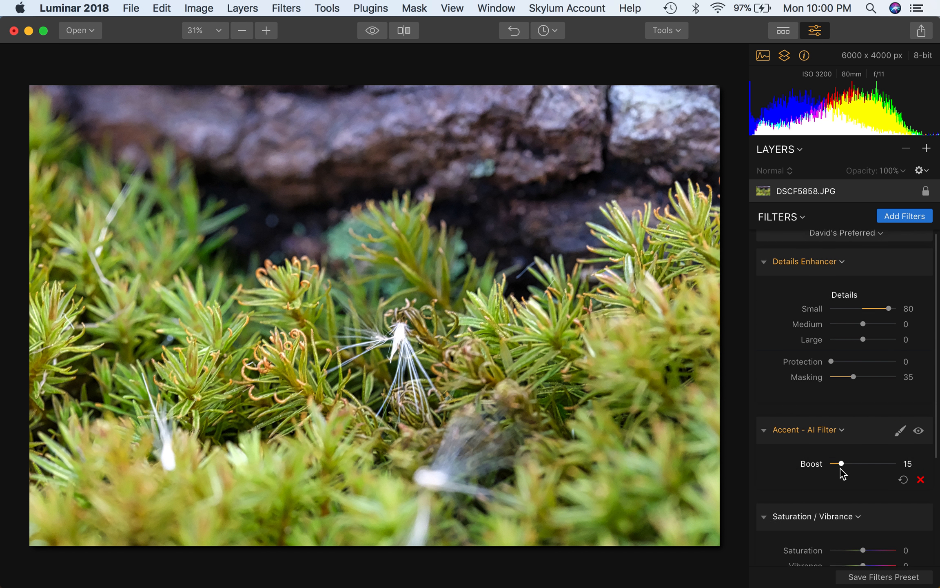
left_click(846, 529)
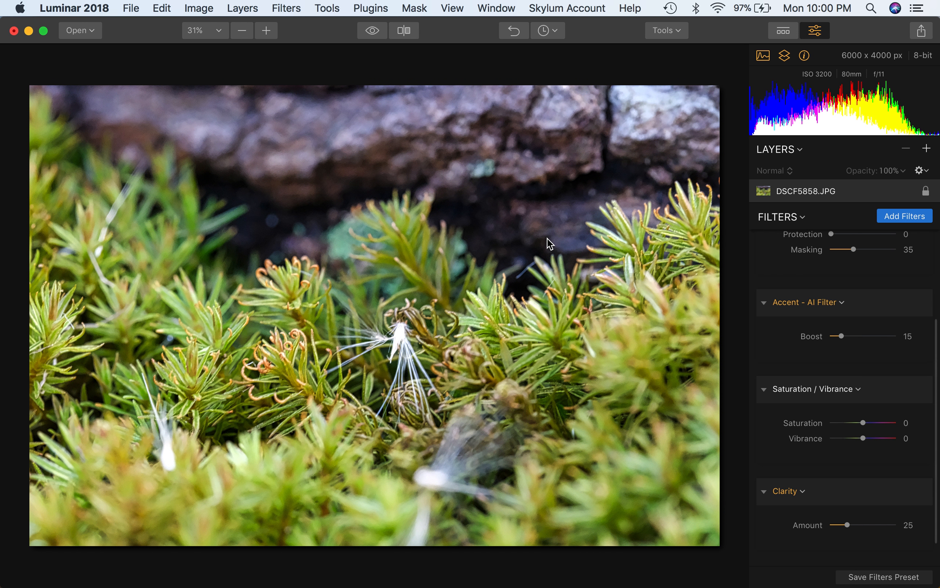
Step: Alternate several times between the moss photo's original and its version with all filters applied, ending on the edited version
left_click(372, 31)
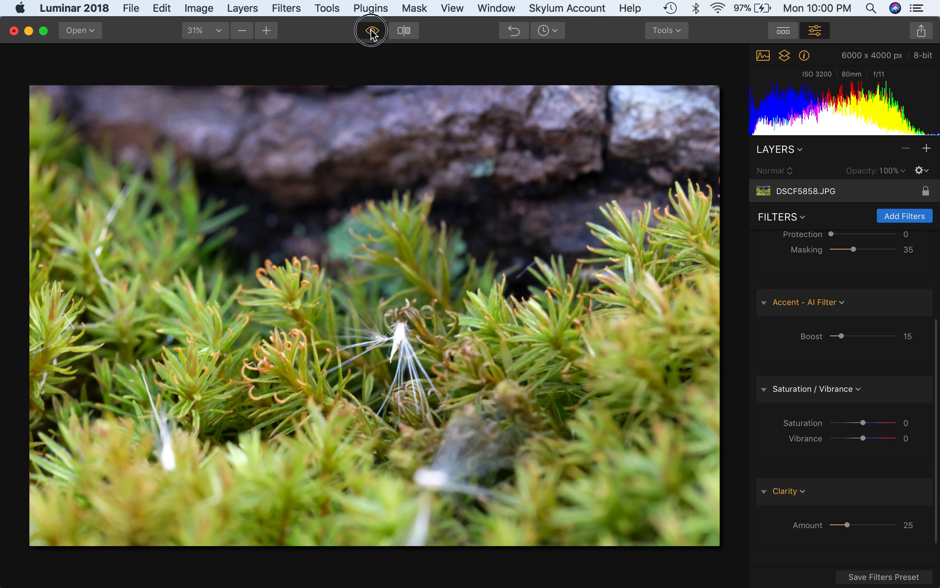
left_click(372, 31)
left_click(372, 31)
left_click(372, 31)
left_click(372, 31)
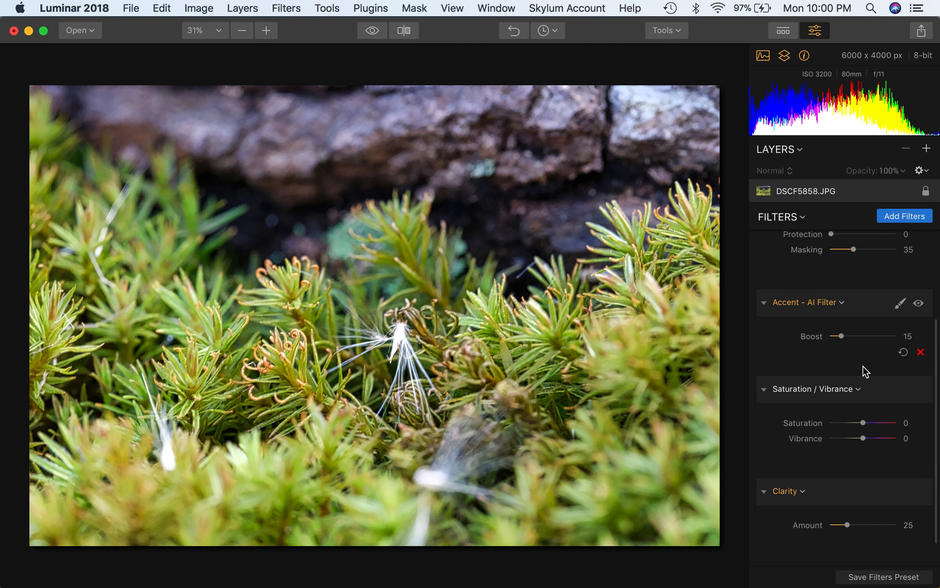
scroll(866, 372, "up", 5)
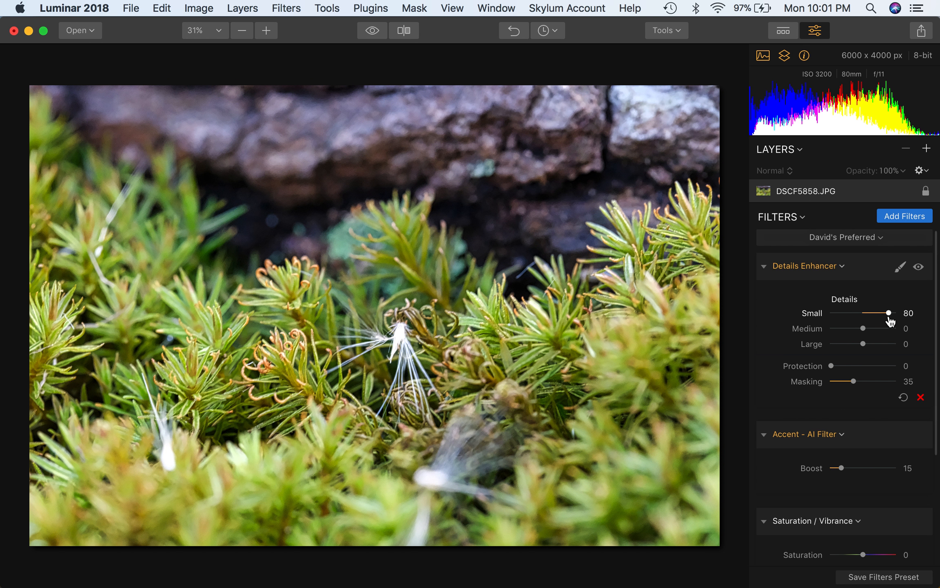
key("super+Tab")
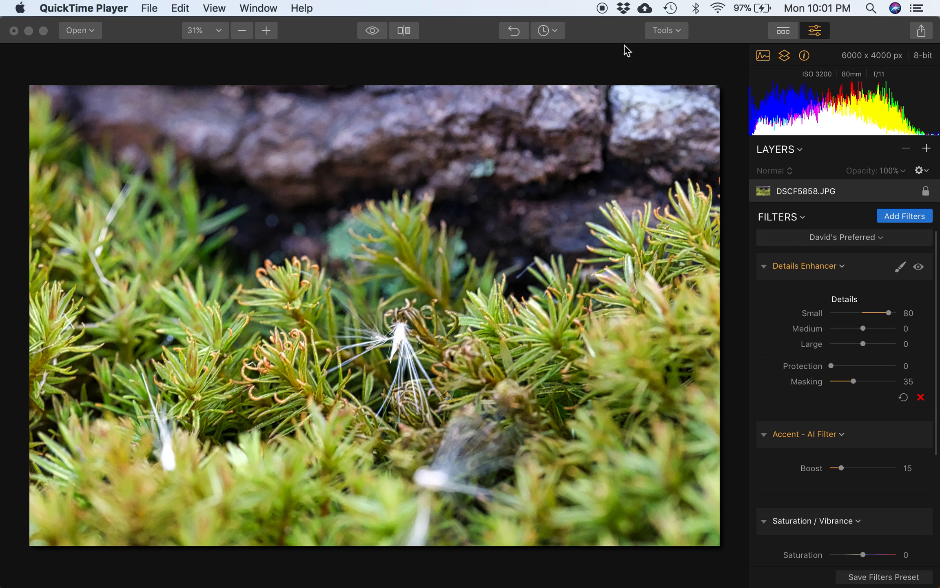